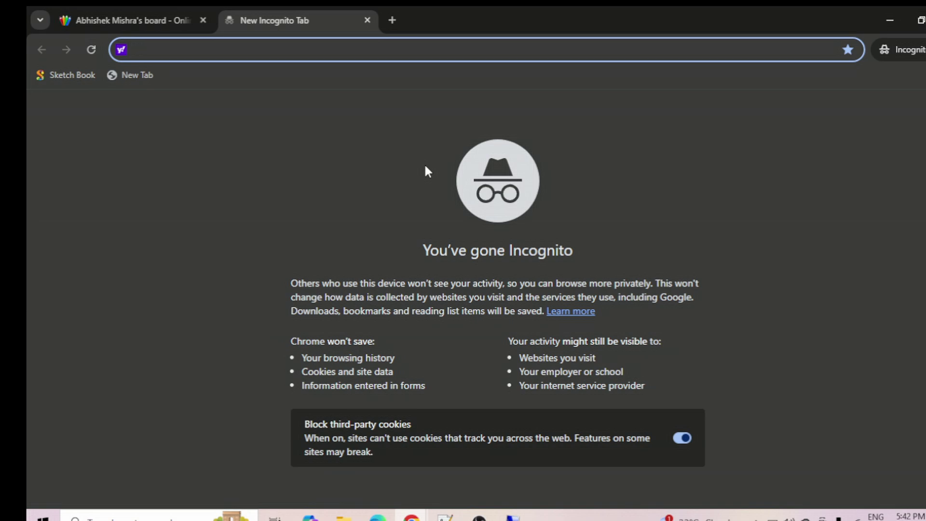
- Switch to the remote desktop session and sign on to PingFederate as Administrator, entering the account password
key(alt+Tab)
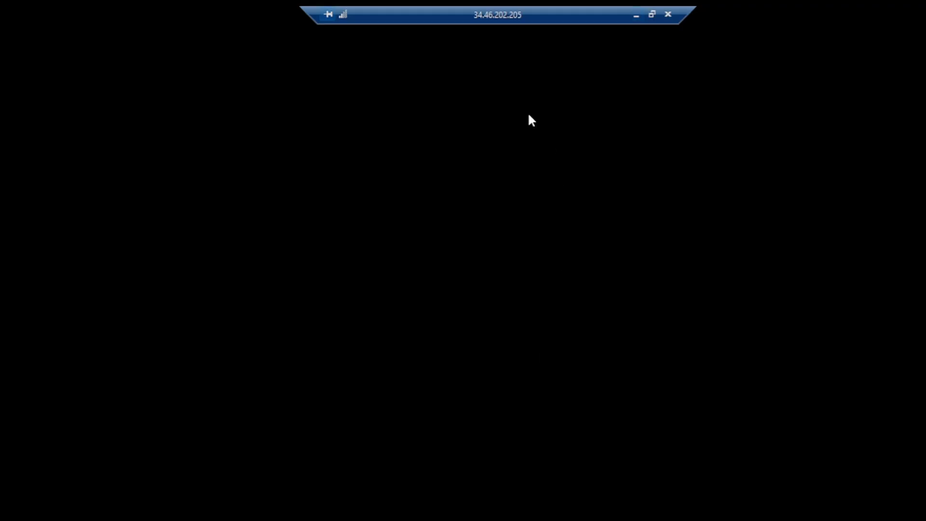
click(496, 166)
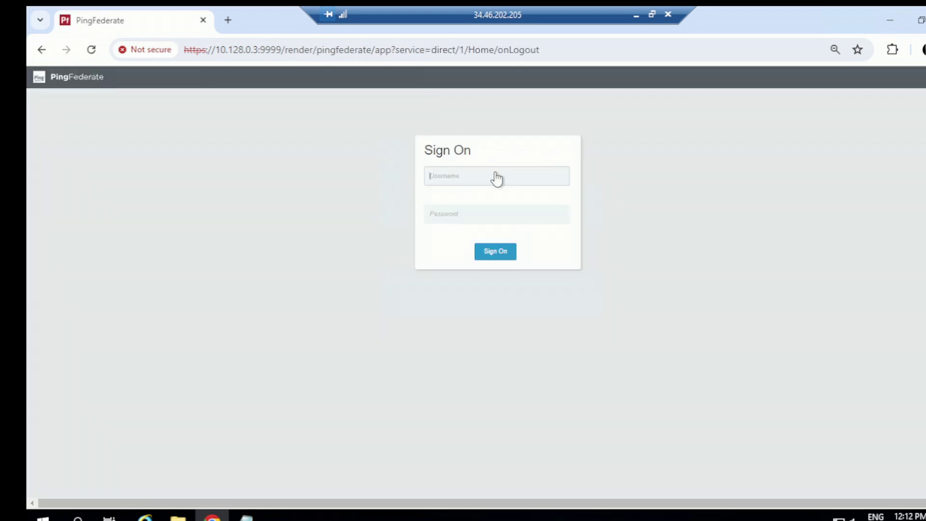
click(495, 178)
click(509, 211)
click(500, 214)
text(•••••••)
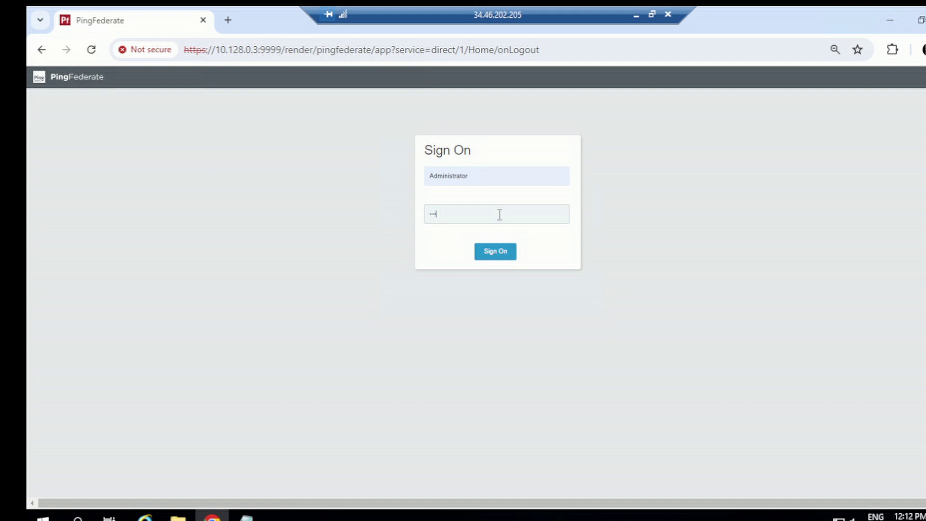
text(•••)
key(Return)
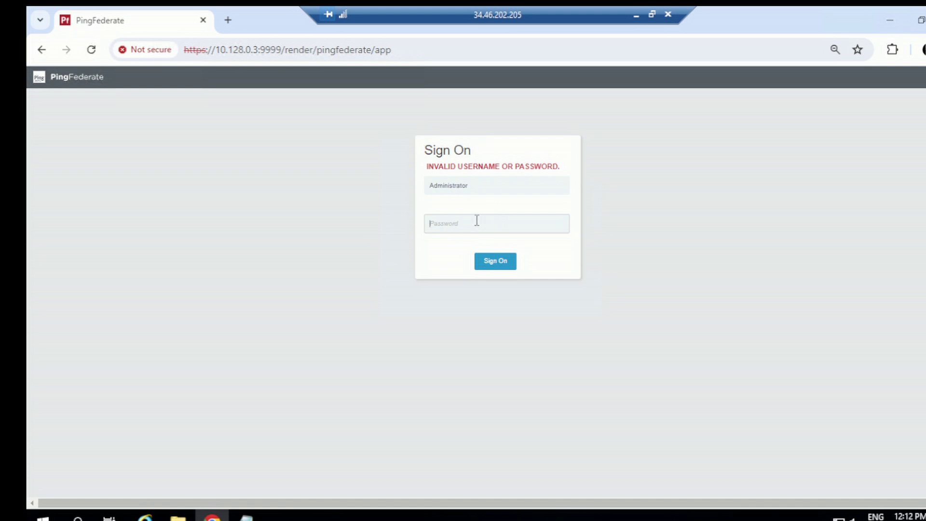
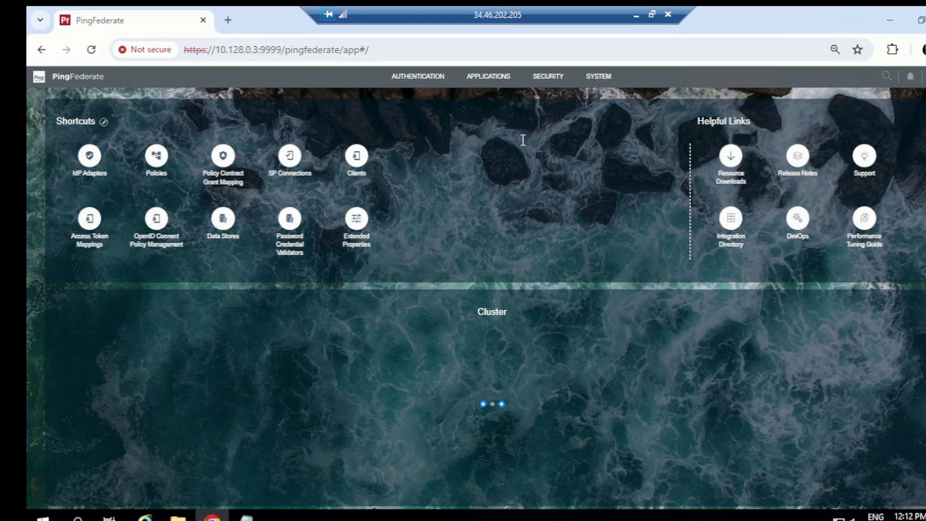
- Examine the general details of the PingFederate site's certificate in the browser, and close the certificate viewer
click(151, 52)
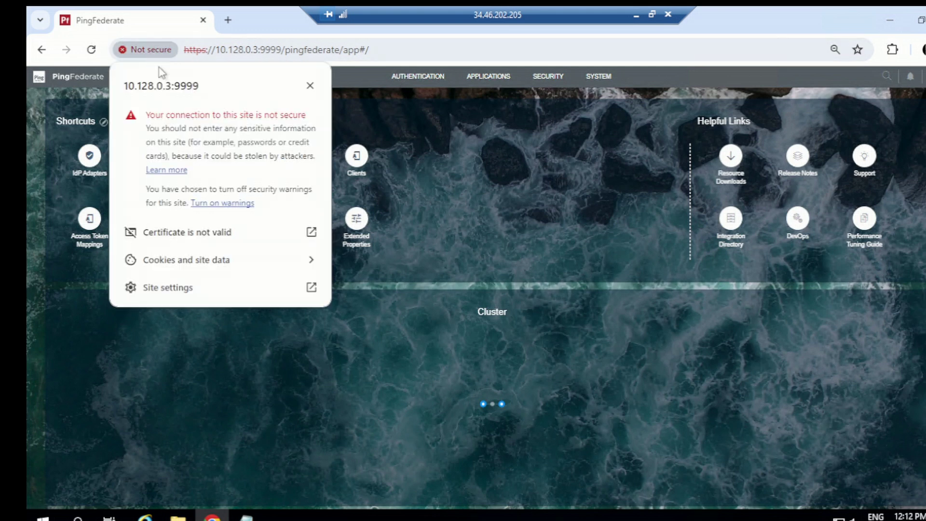
click(205, 238)
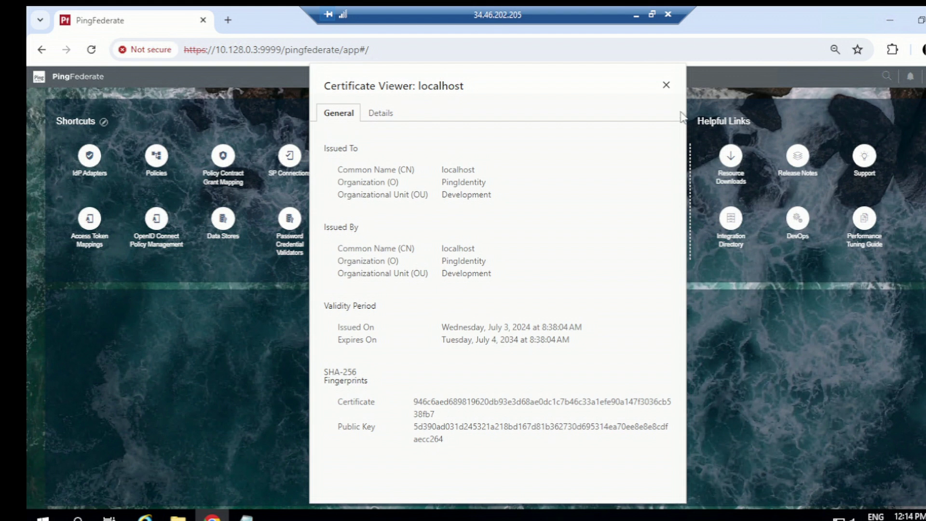
click(666, 85)
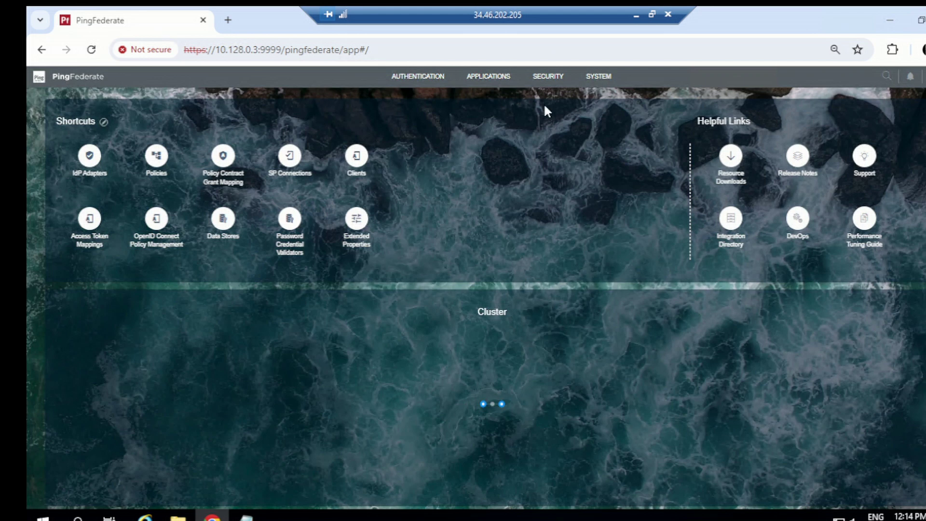
- Open the Signing & Decryption Keys & Certificates page in the security settings
click(548, 78)
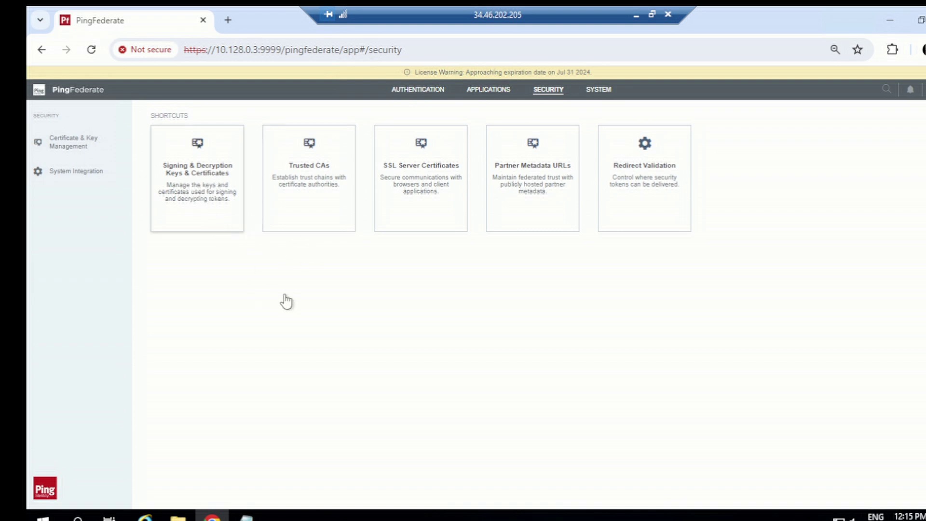
click(202, 199)
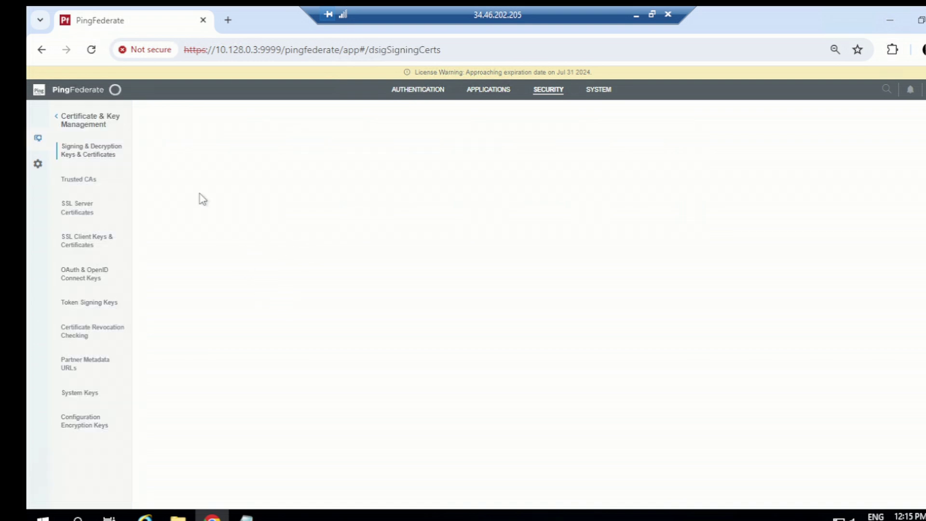
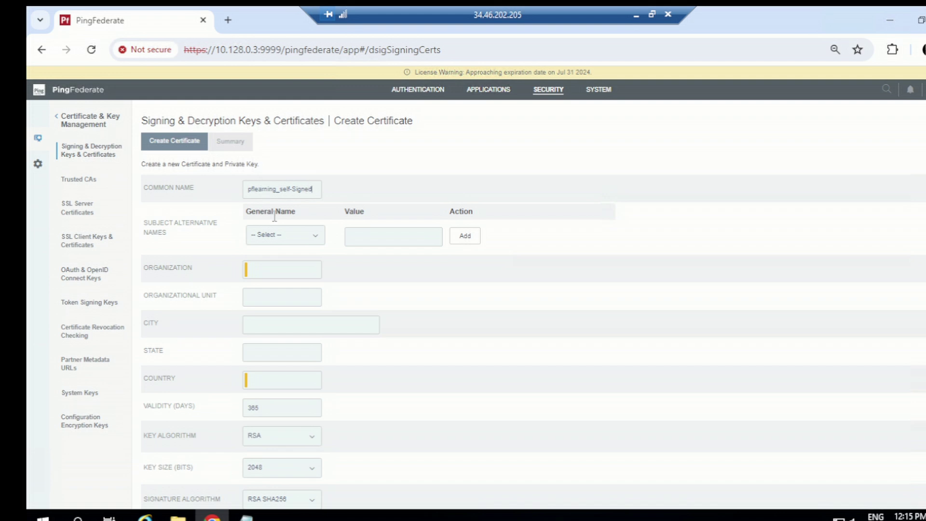
- Try to add the DNS Name pflearning_self-Signed.abc.com as a subject alternative name, reusing the certificate's common name
click(295, 245)
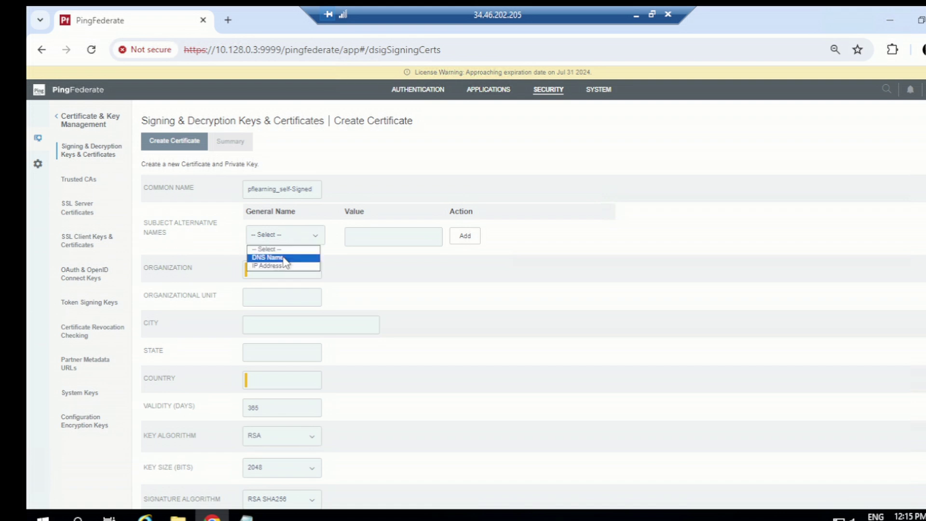
click(284, 257)
click(375, 236)
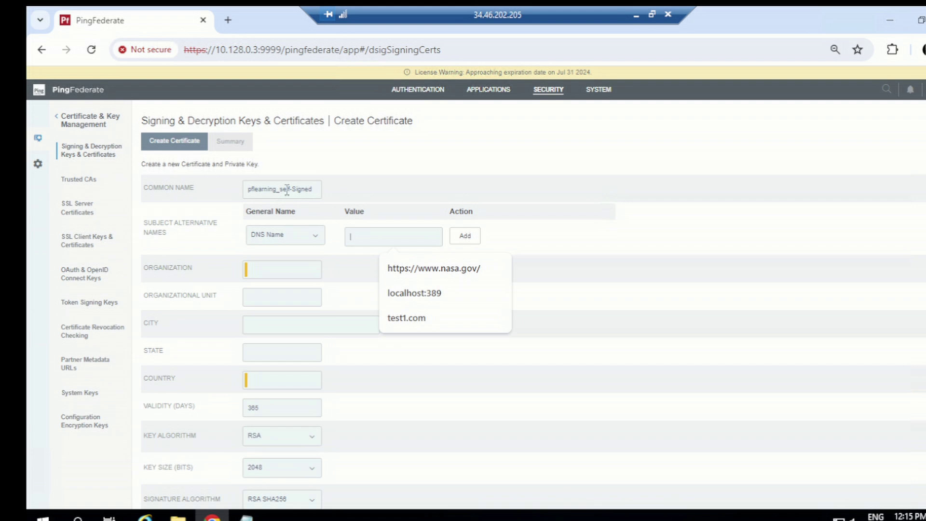
double_click(293, 189)
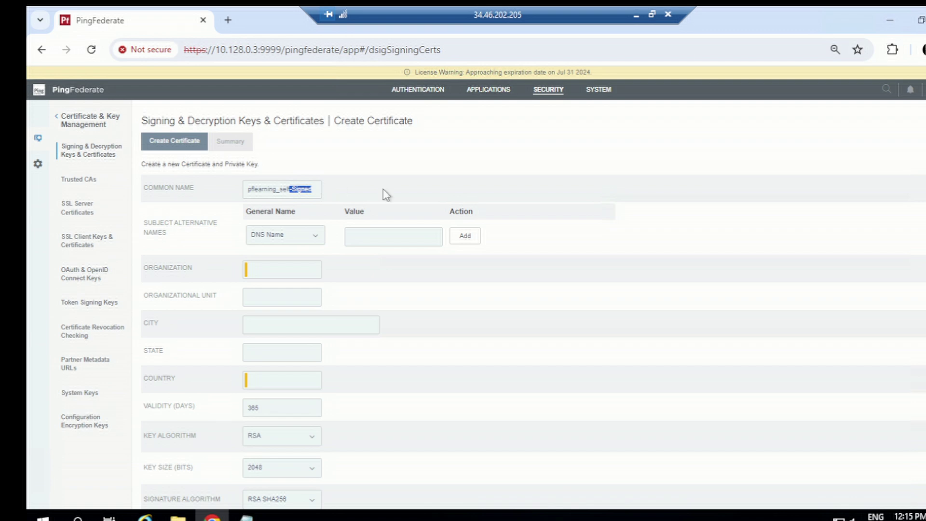
click(368, 239)
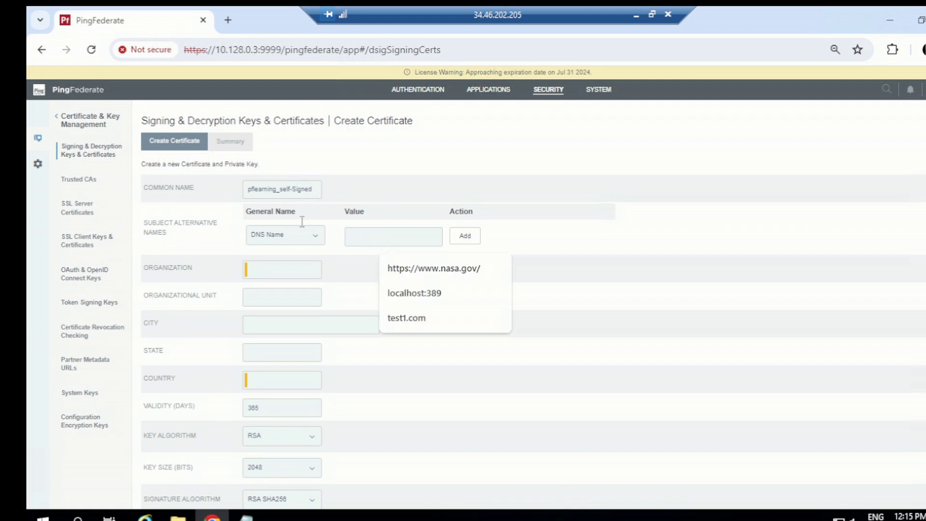
drag(311, 189, 249, 188)
key(ctrl+c)
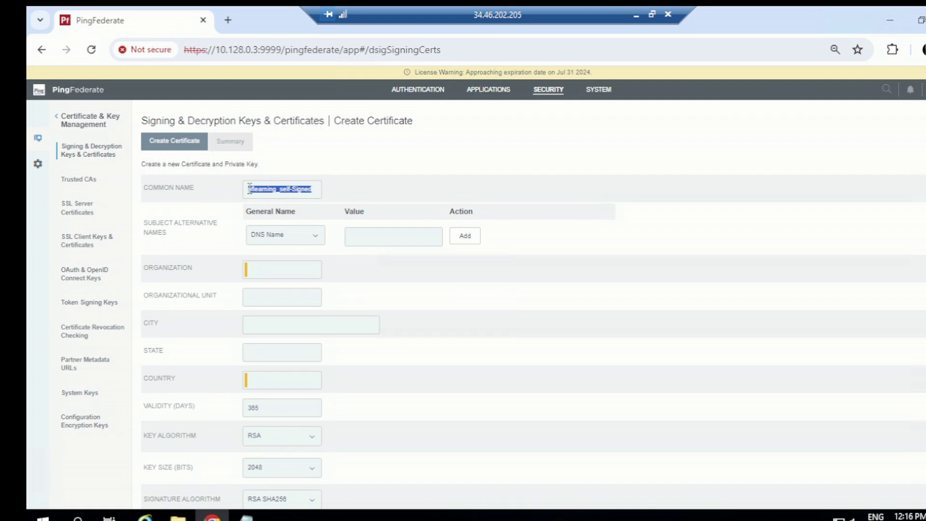
click(378, 236)
key(ctrl+v)
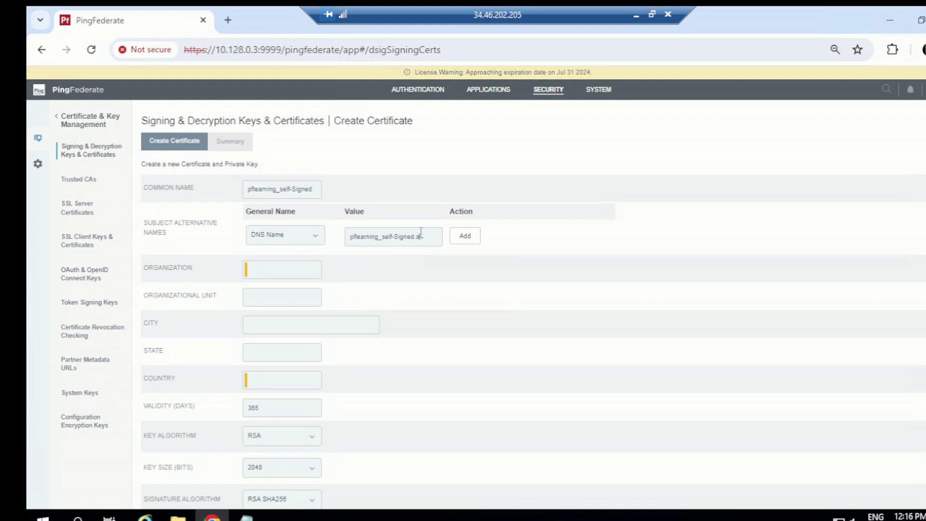
text(.abc.com)
click(460, 237)
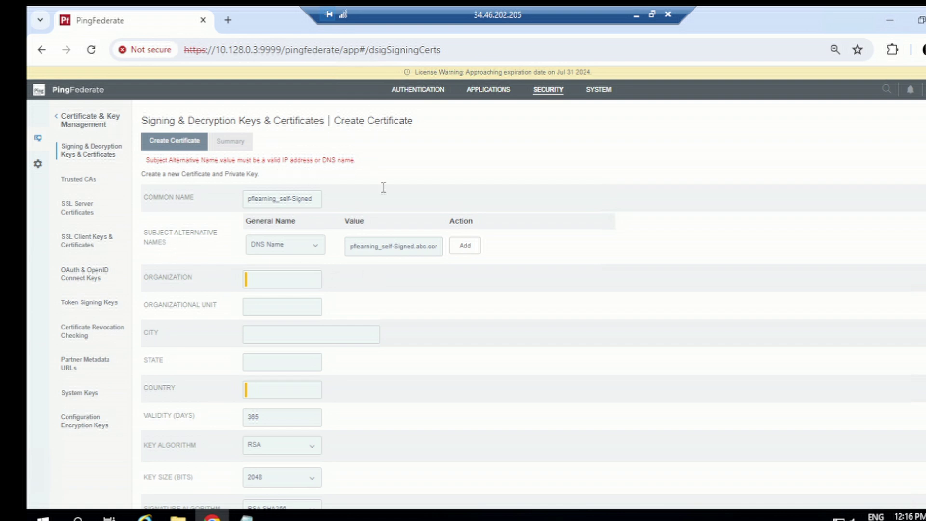
- Reset the subject alternative name type to unselected and clear its value
click(318, 258)
click(279, 259)
triple_click(431, 243)
key(BackSpace)
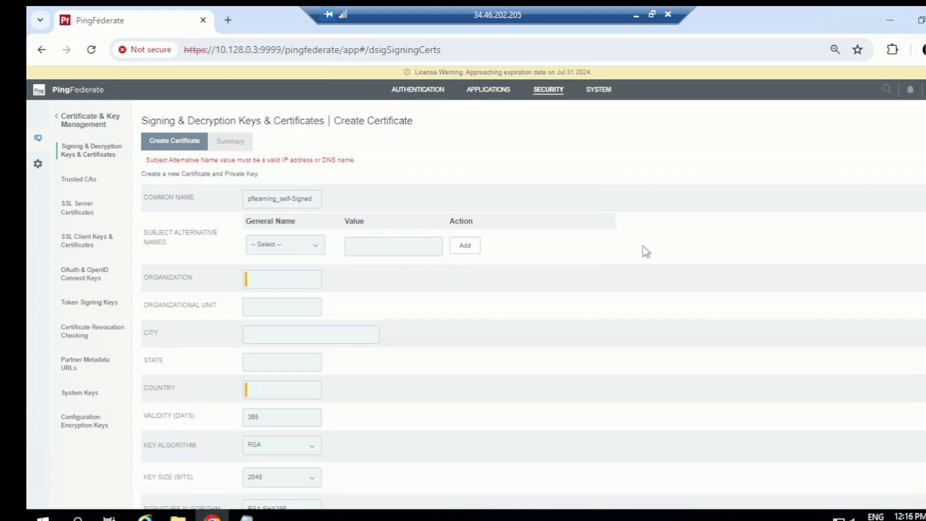
- Set the certificate's organization to PFlearning and its organizational unit to PFOU
click(274, 280)
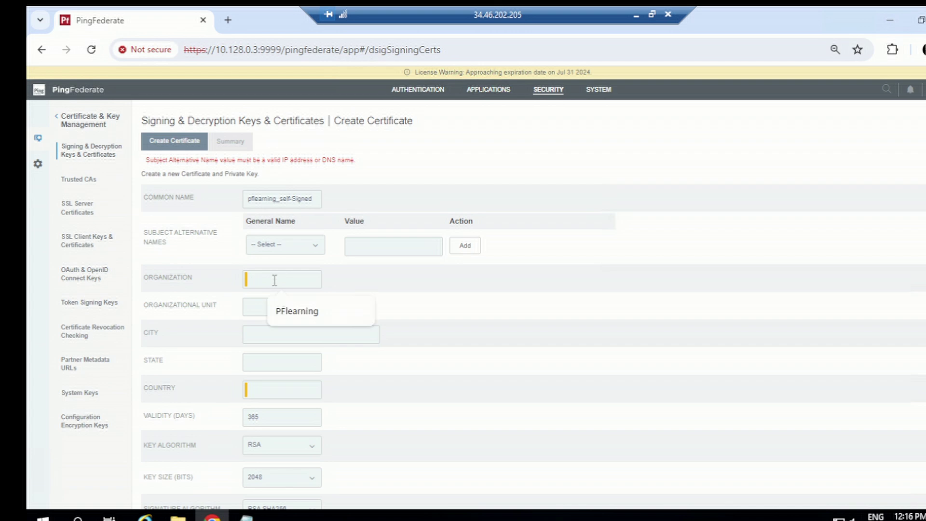
click(321, 312)
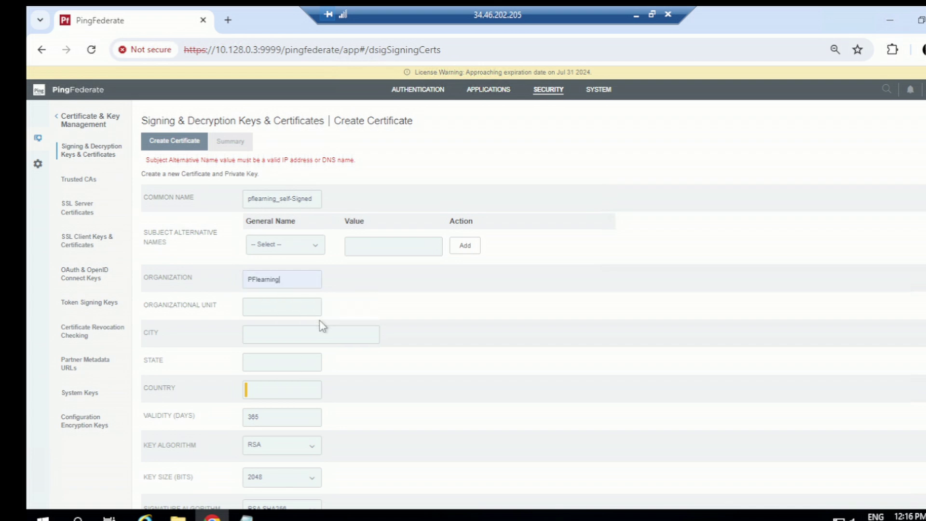
click(278, 303)
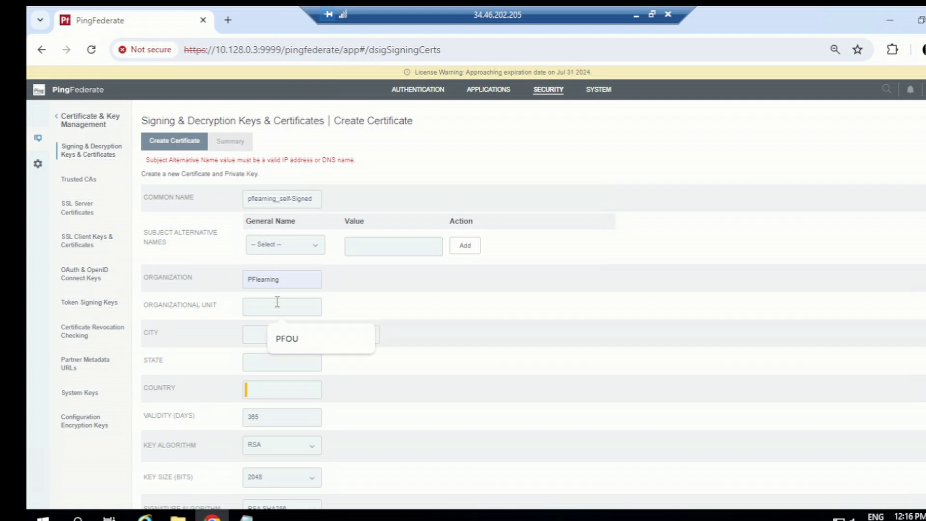
click(295, 339)
- Set the certificate's city to Bangalore, state to Karnataka and country to IN
click(296, 339)
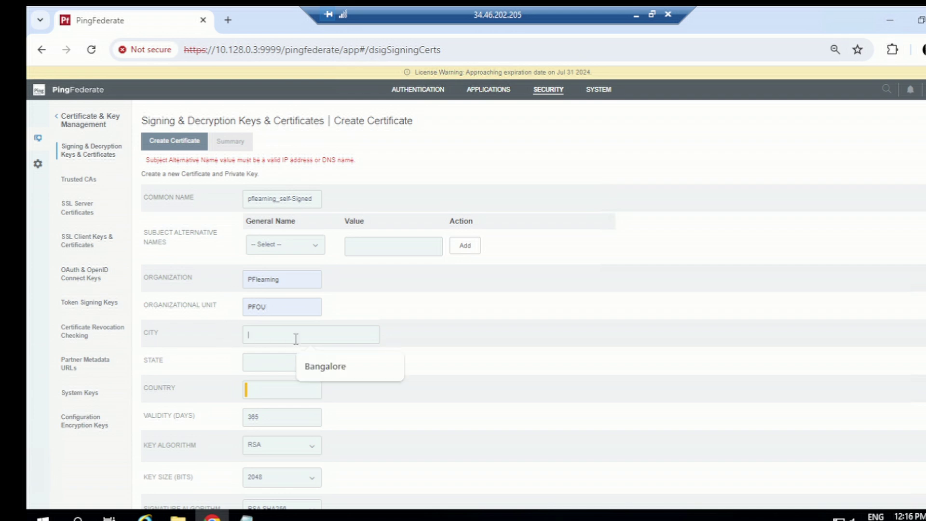
click(321, 368)
click(279, 361)
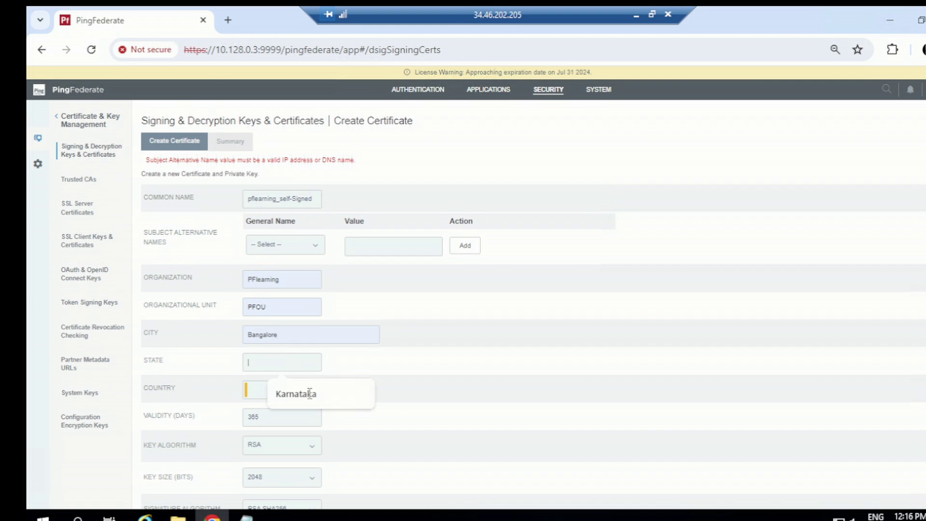
click(310, 400)
scroll(352, 362, down, 1)
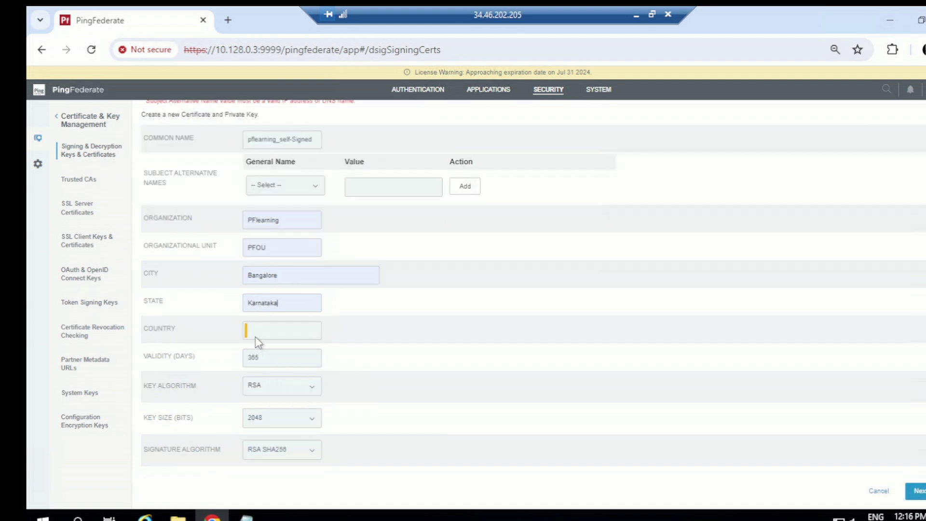
click(268, 329)
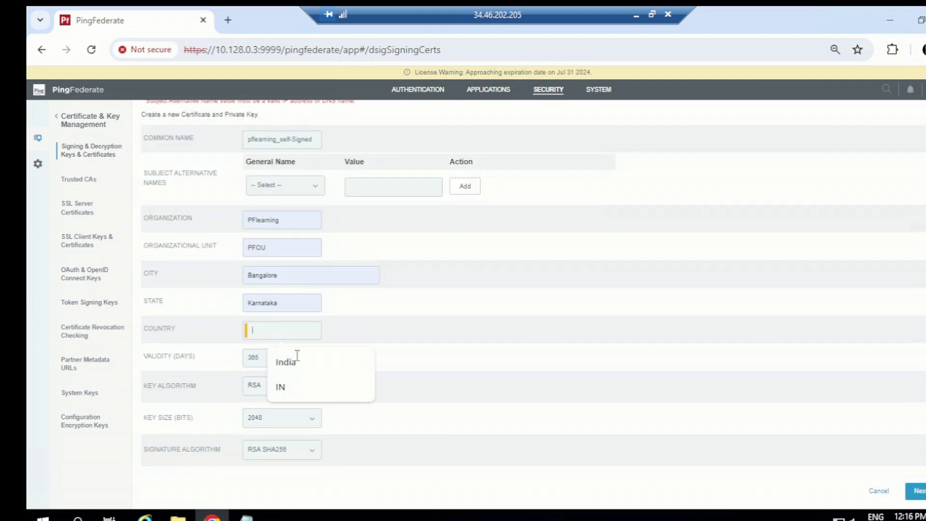
click(283, 388)
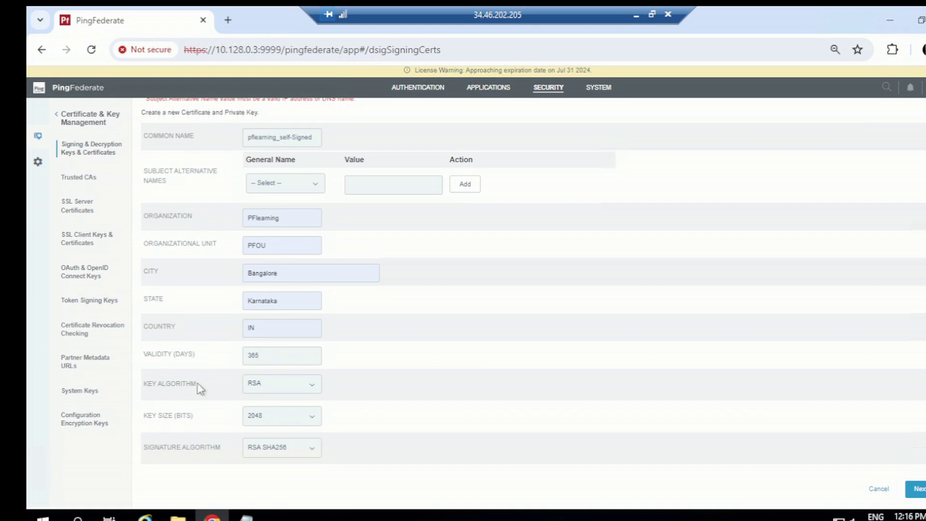
- Choose the RSA key algorithm, 2048-bit key size and RSA SHA256 signature algorithm, and save the new certificate
click(264, 384)
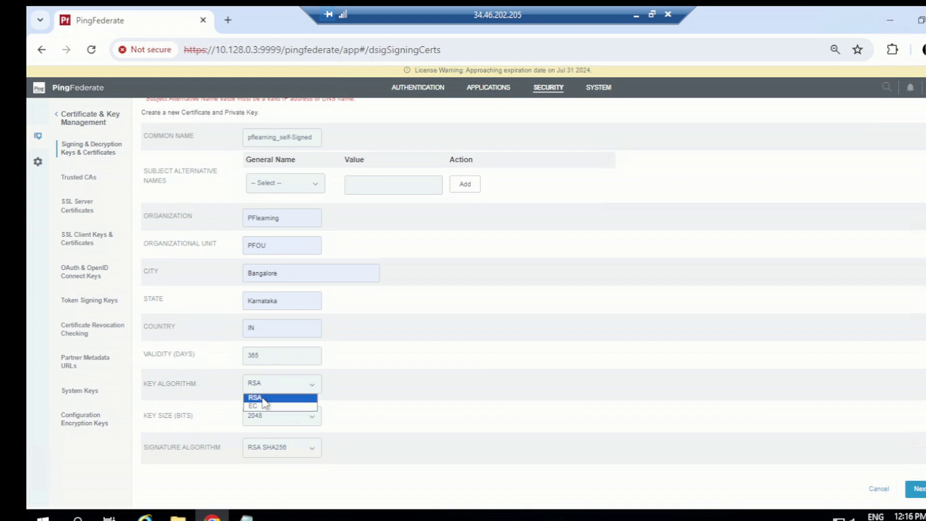
click(279, 397)
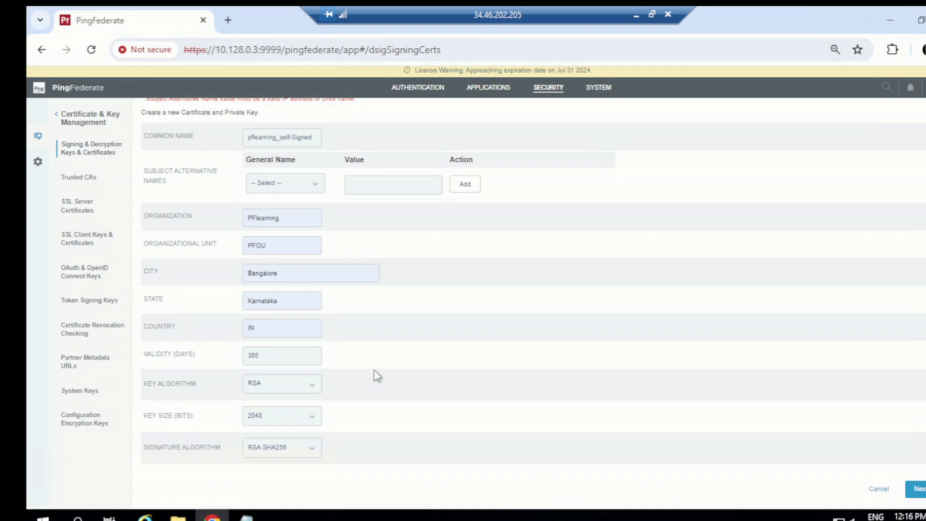
click(285, 427)
click(268, 440)
click(282, 453)
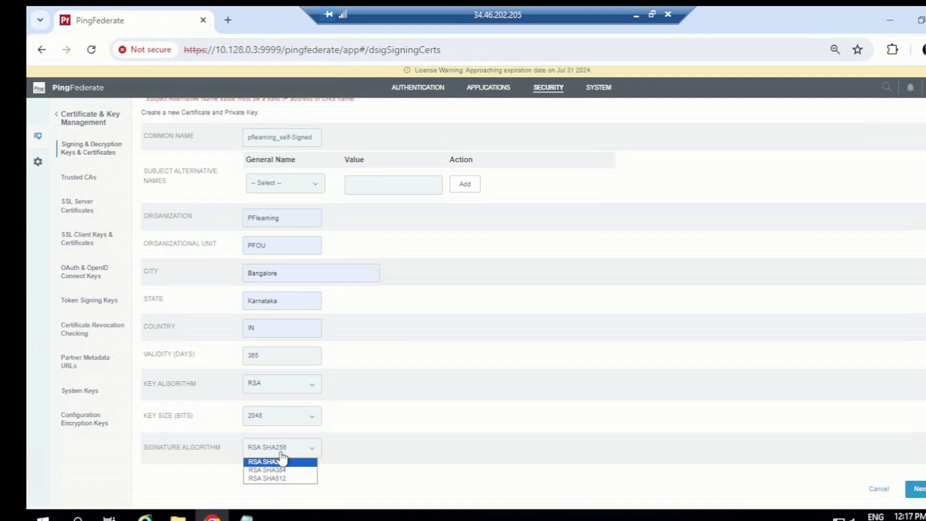
click(297, 463)
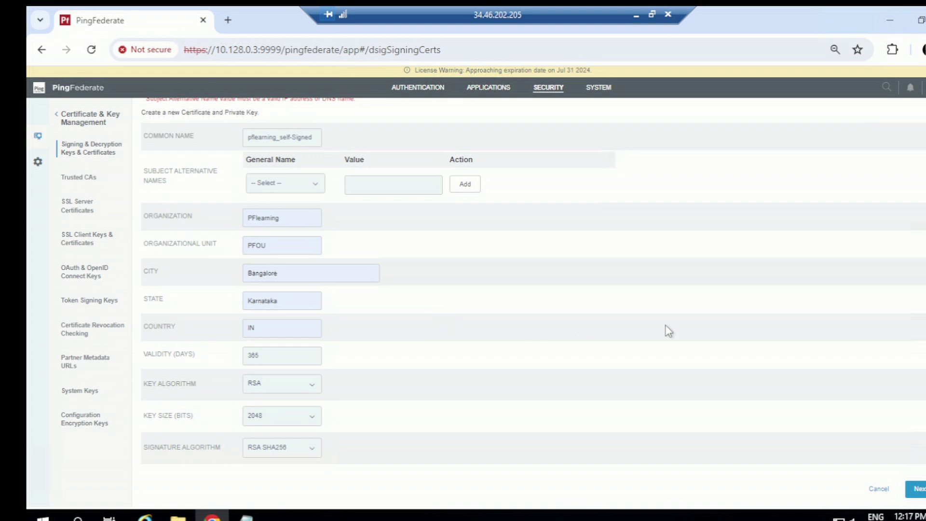
click(916, 488)
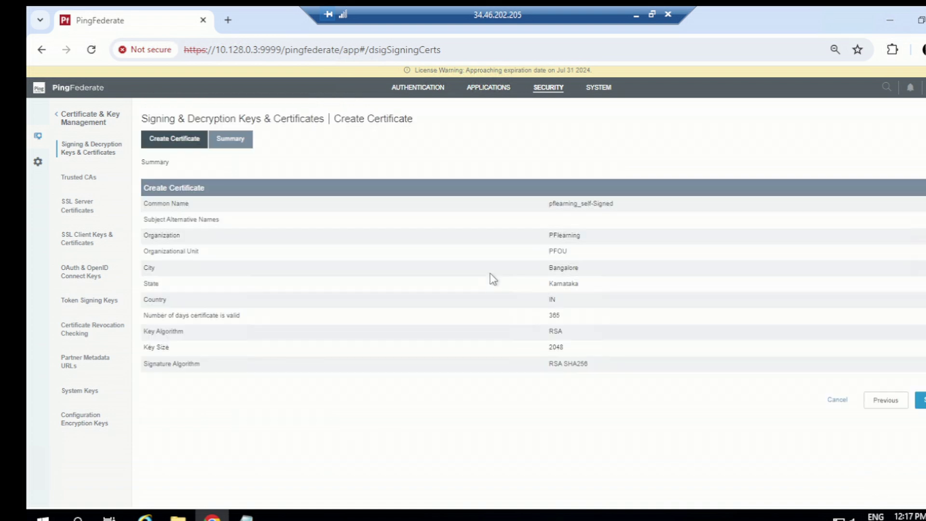
click(920, 401)
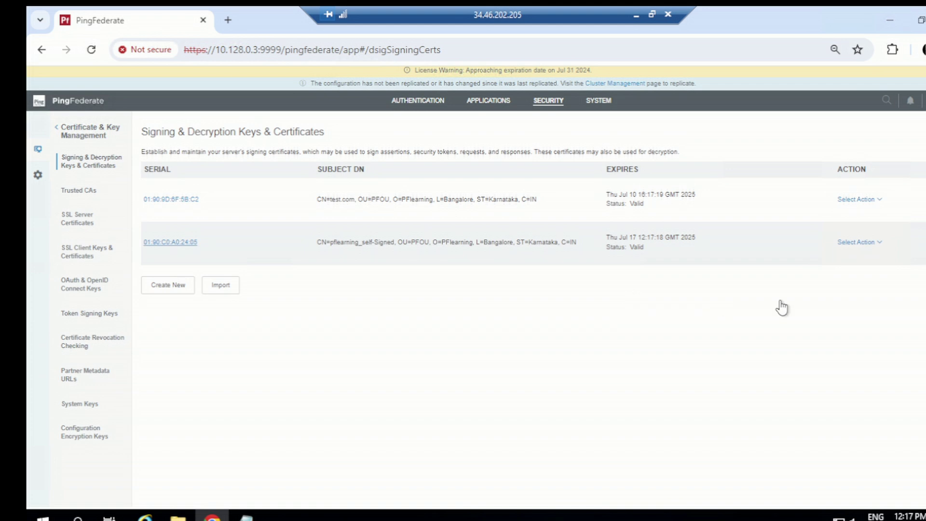
- Export the pflearning_self-Signed certificate with the certificate only option, without its private key
click(879, 245)
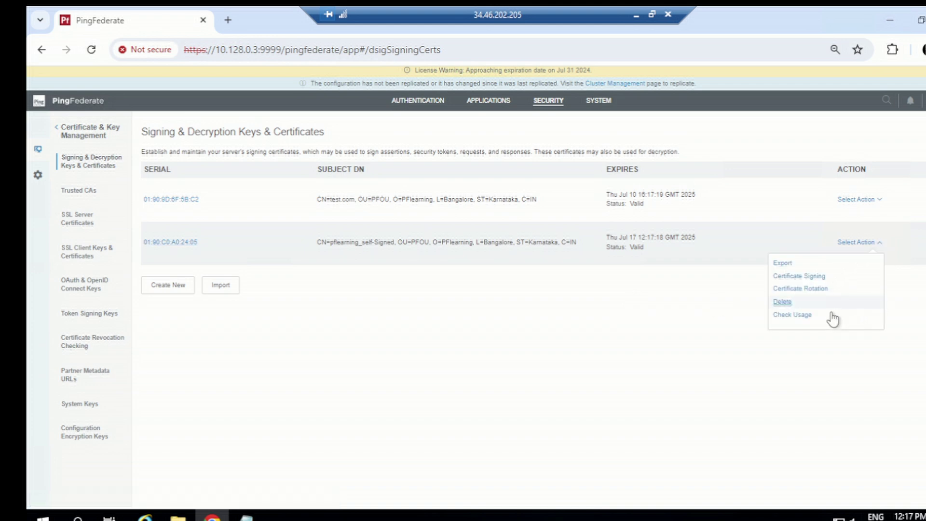
click(782, 264)
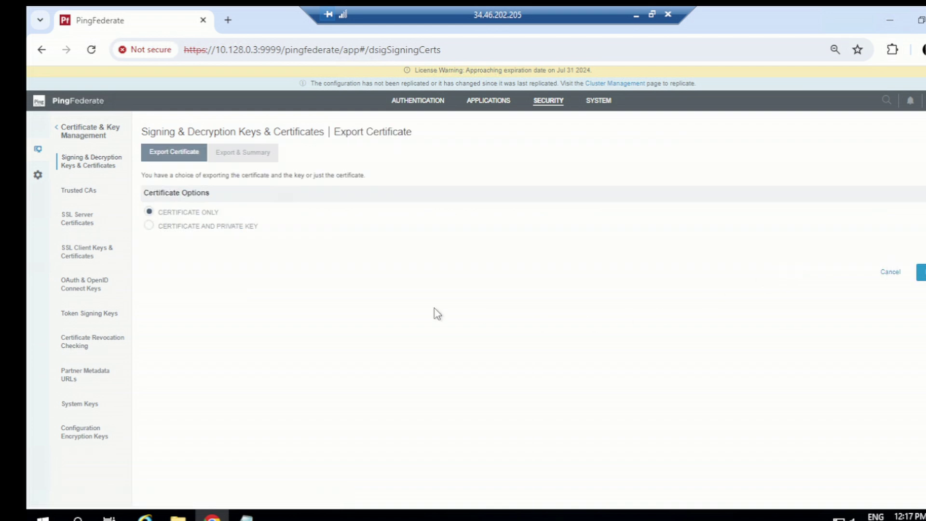
click(920, 272)
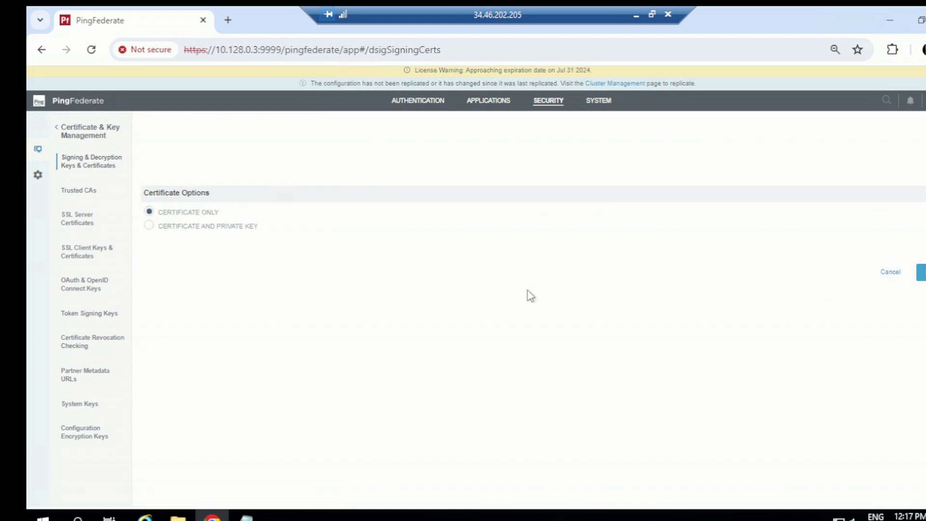
click(175, 289)
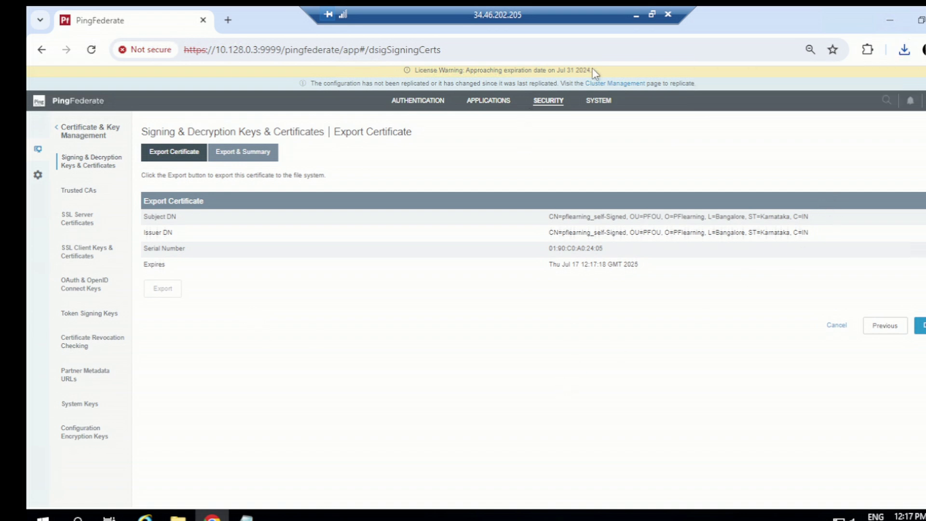
- Replicate the changed configuration to all server nodes through Cluster Management
click(610, 84)
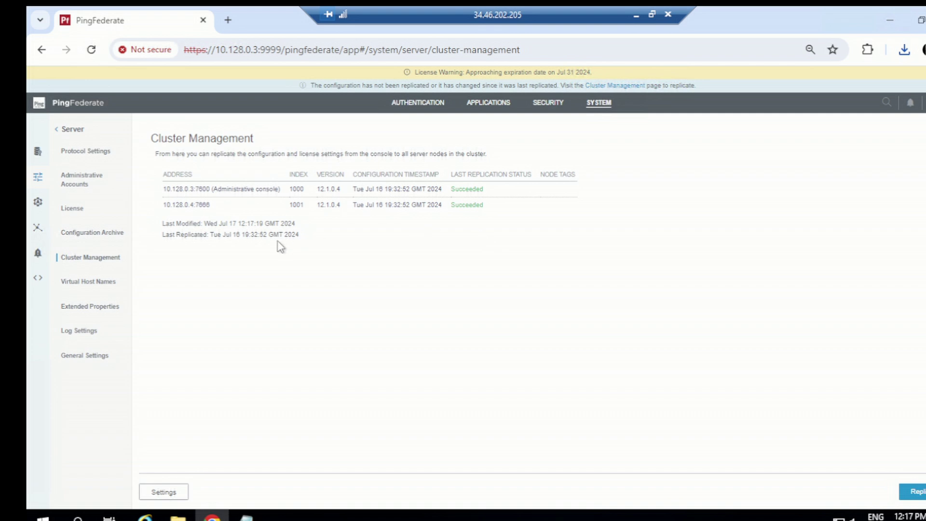
click(911, 491)
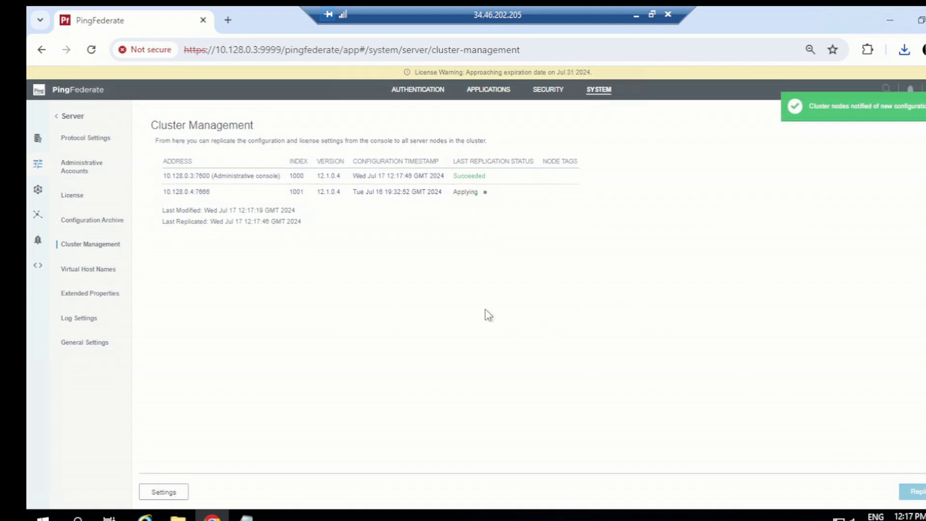
- Open the exported certificate file 190C0A02405 from the Downloads folder in File Explorer and move its window clear of the file list
mouse_move(178, 515)
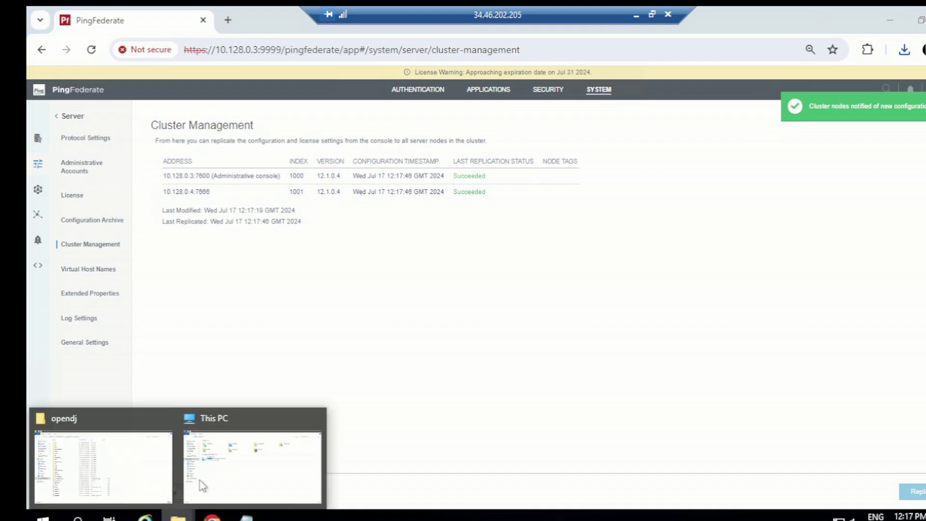
click(226, 465)
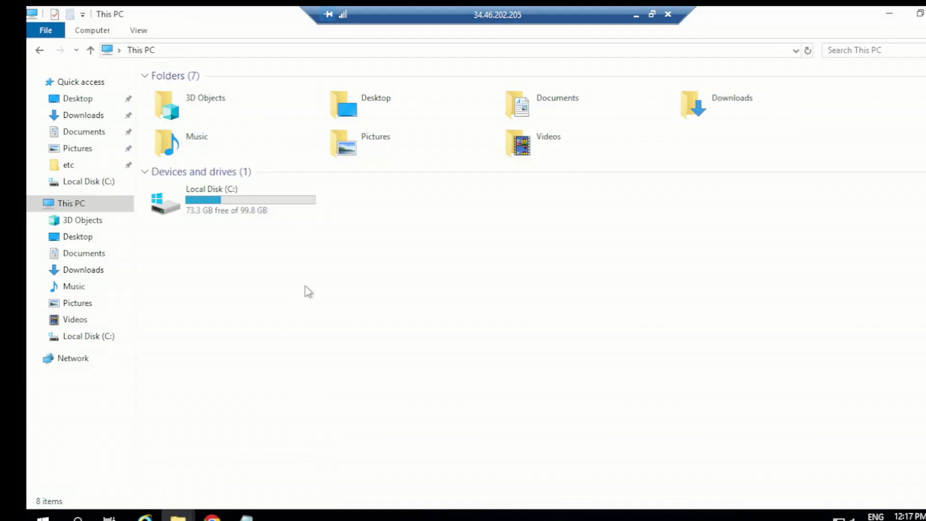
double_click(748, 97)
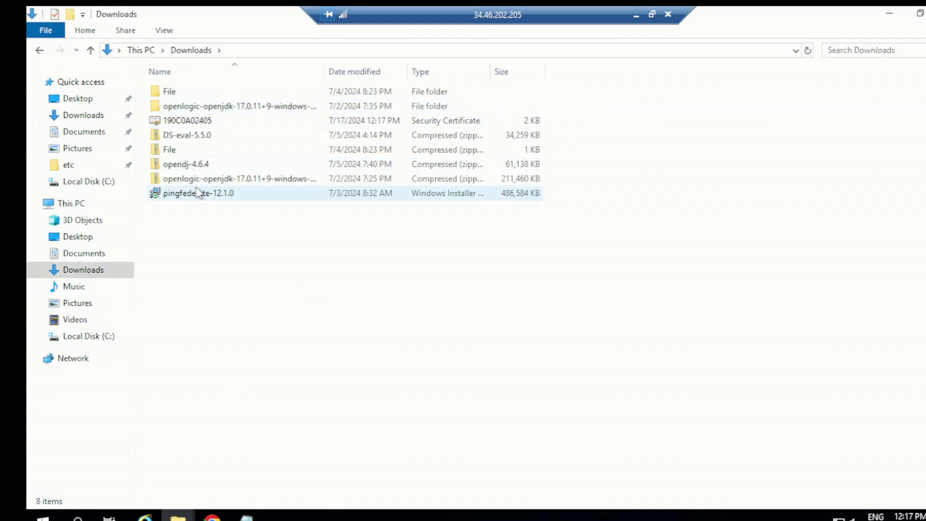
click(189, 125)
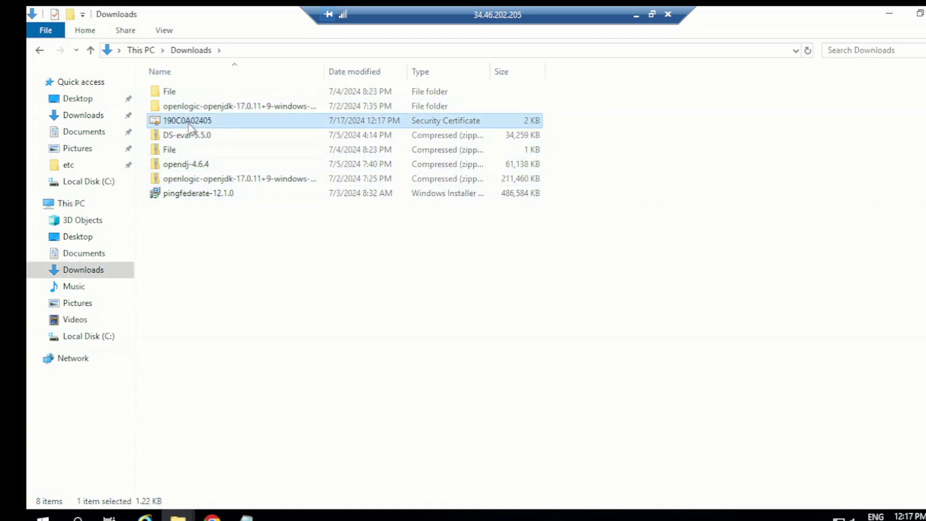
double_click(191, 124)
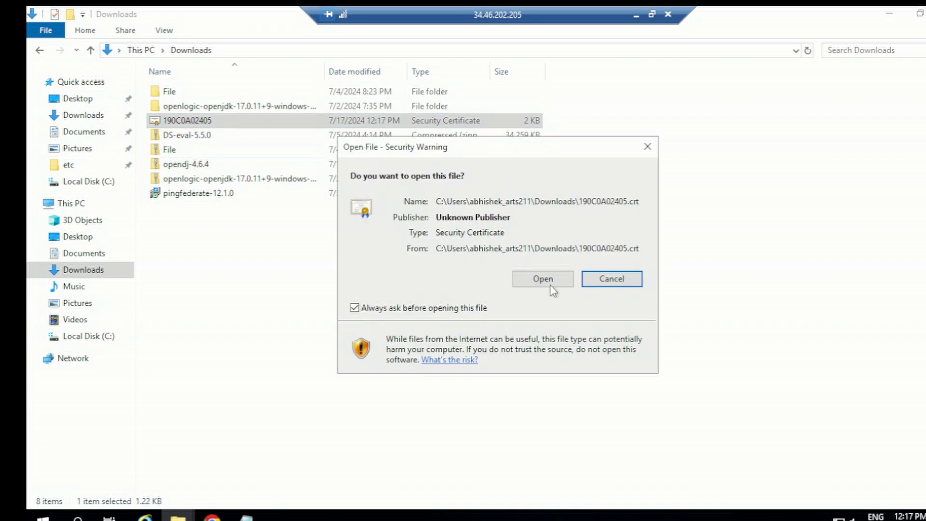
click(542, 279)
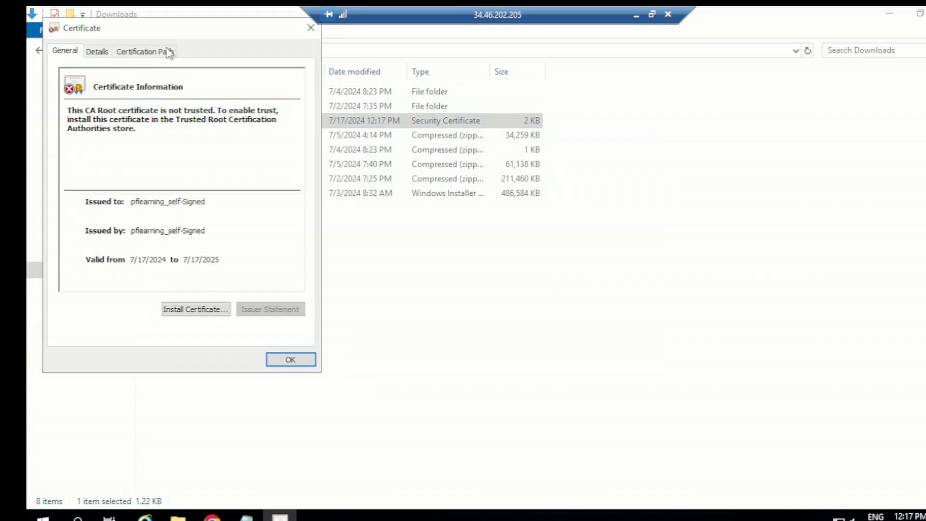
drag(211, 64, 658, 112)
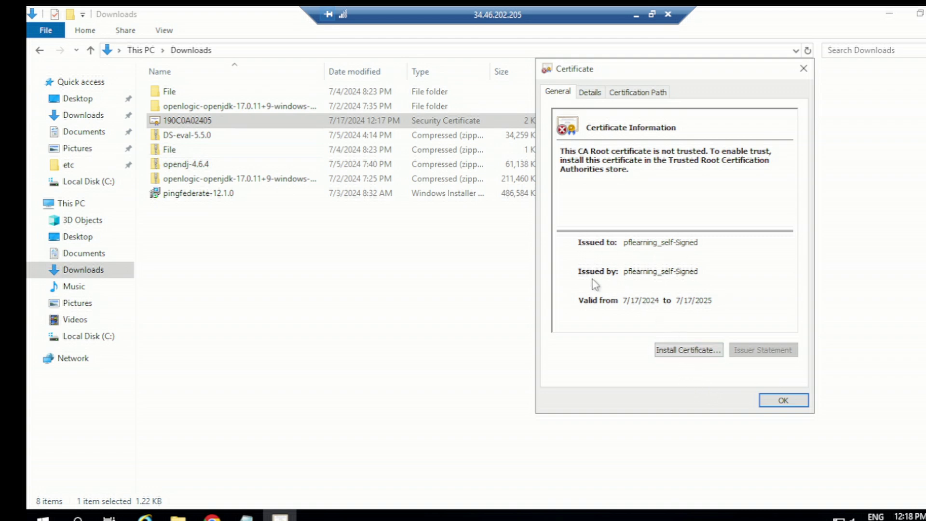
- Examine the certificate's version, serial number, signature algorithm, signature hash algorithm and issuer details
click(590, 92)
click(597, 159)
click(597, 159)
click(598, 167)
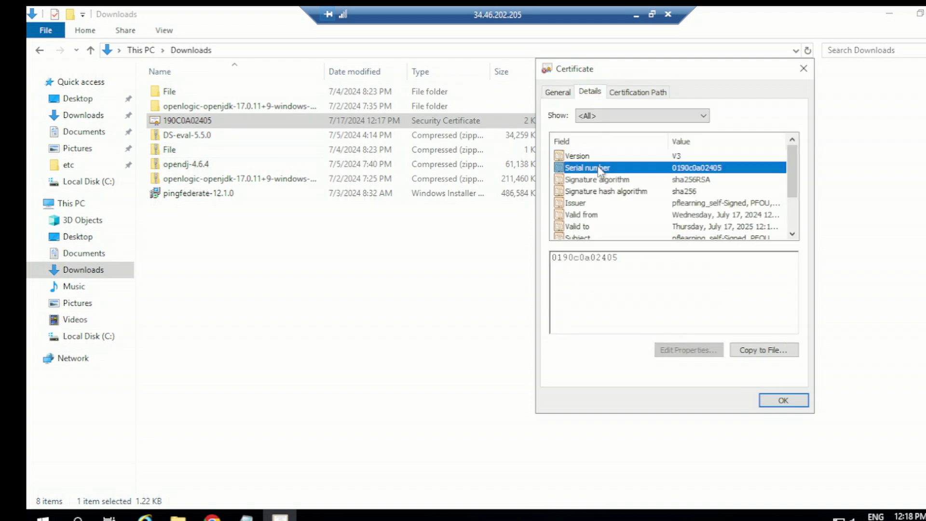
click(600, 180)
click(605, 192)
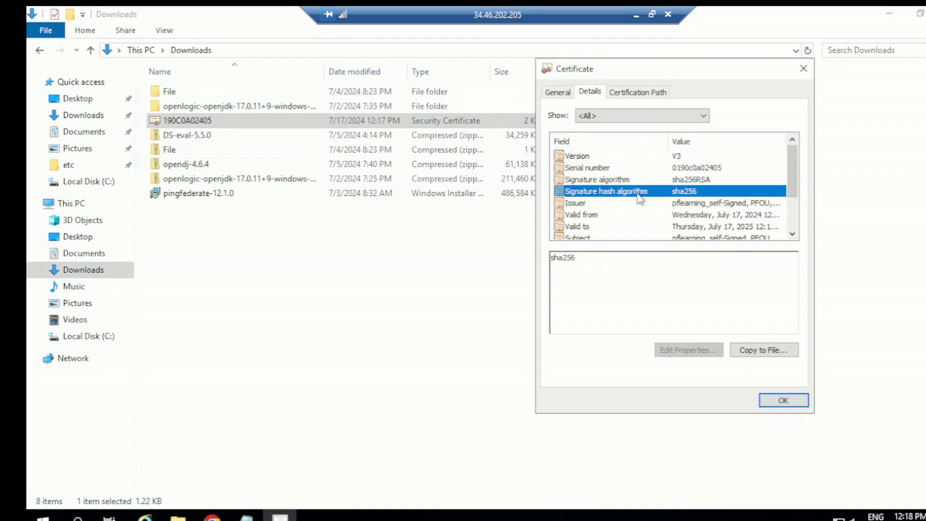
click(590, 206)
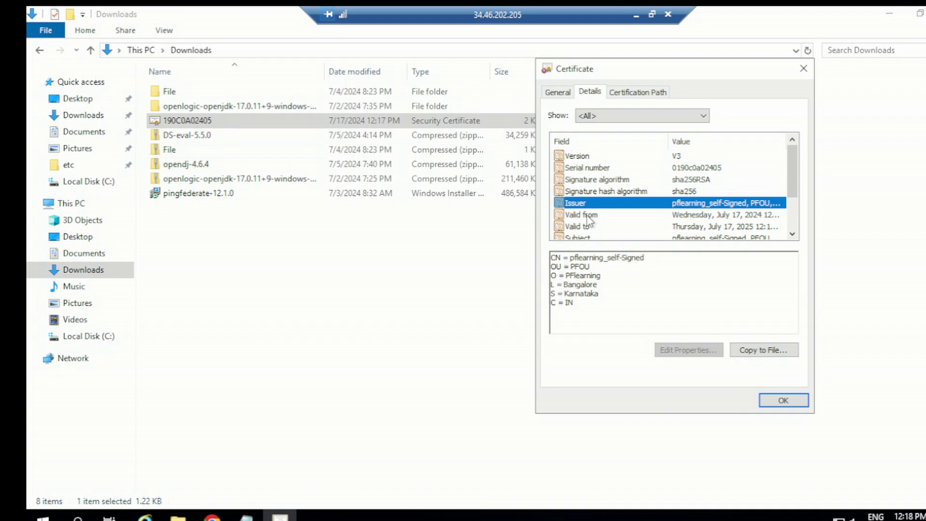
- Examine the certificate's validity dates, subject, public key, public key parameters and thumbprint
click(589, 216)
click(588, 227)
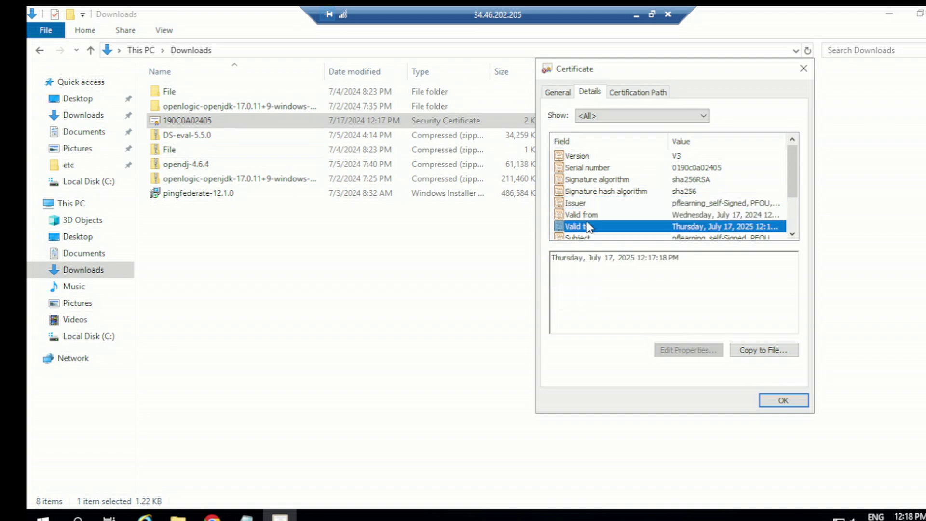
scroll(774, 217, down, 1)
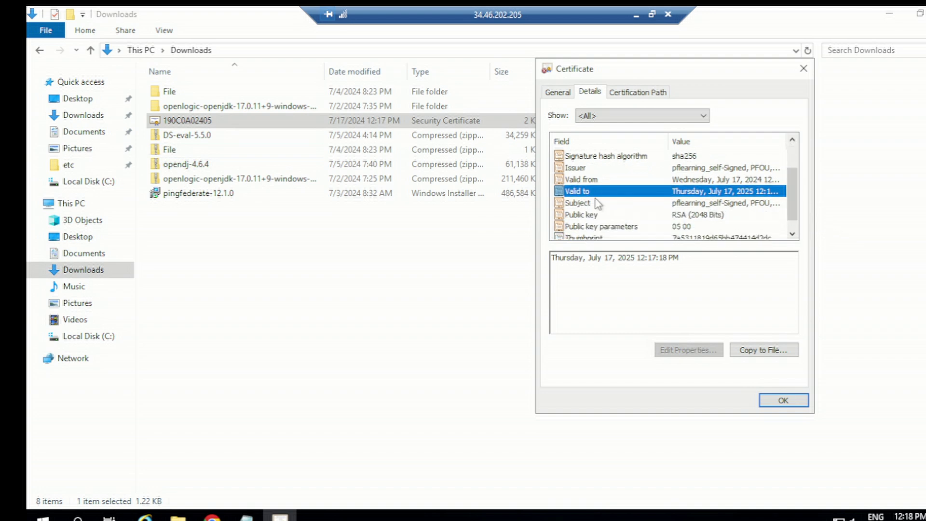
click(592, 205)
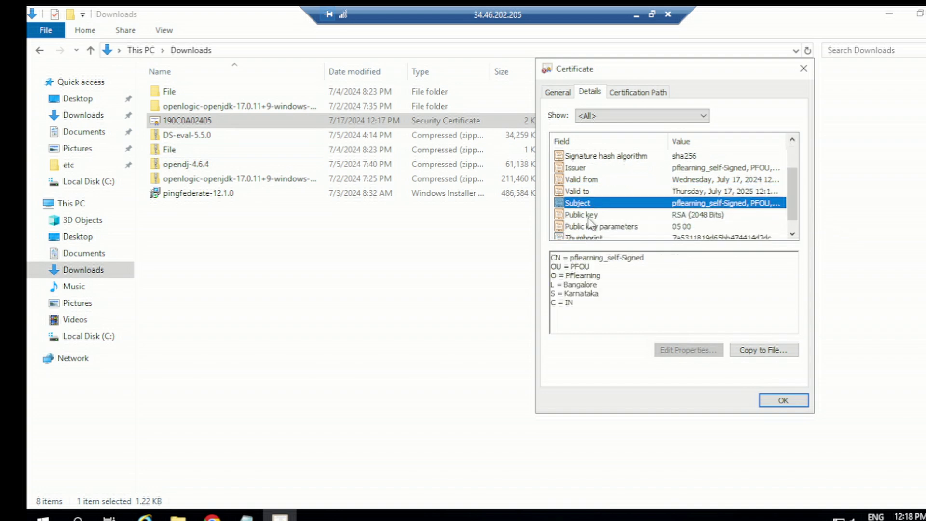
click(589, 217)
click(592, 227)
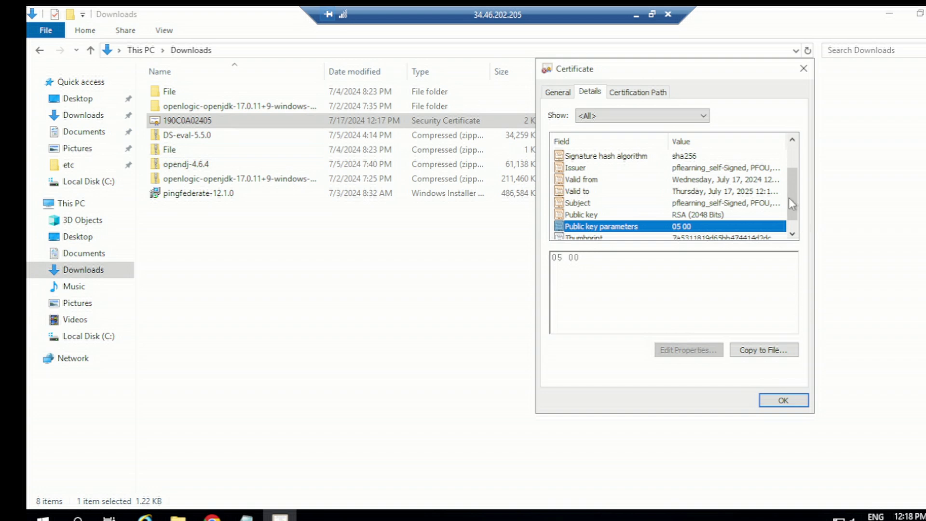
scroll(792, 205, down, 1)
click(617, 228)
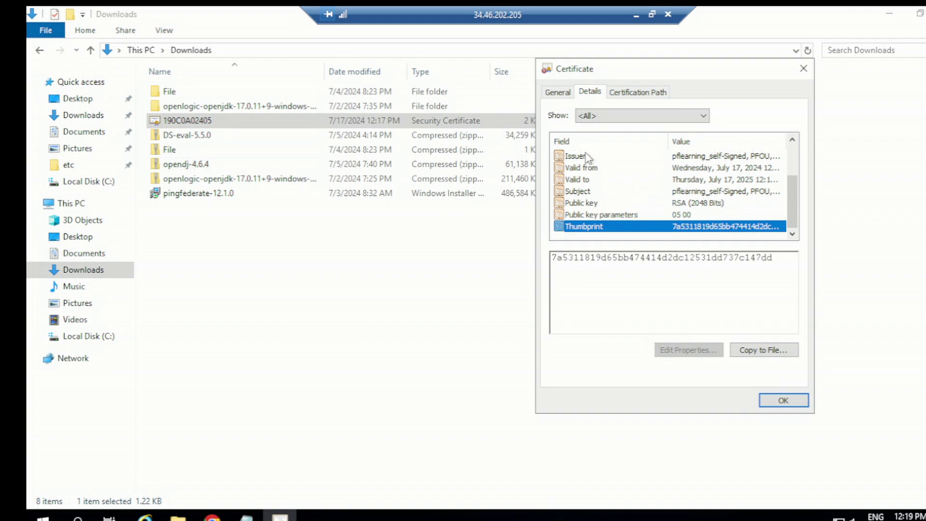
- Check the certificate's certification path, trust status and general issuer information, and close the certificate
click(635, 93)
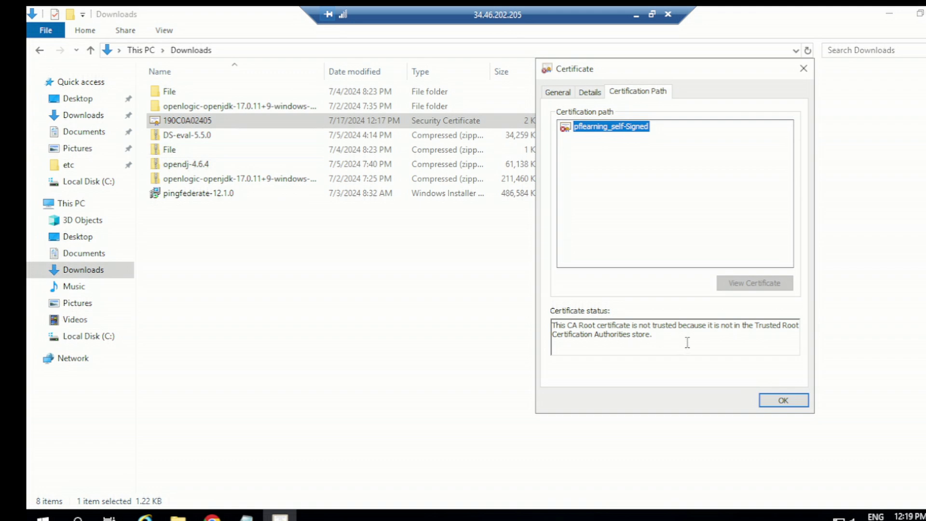
drag(654, 335, 558, 326)
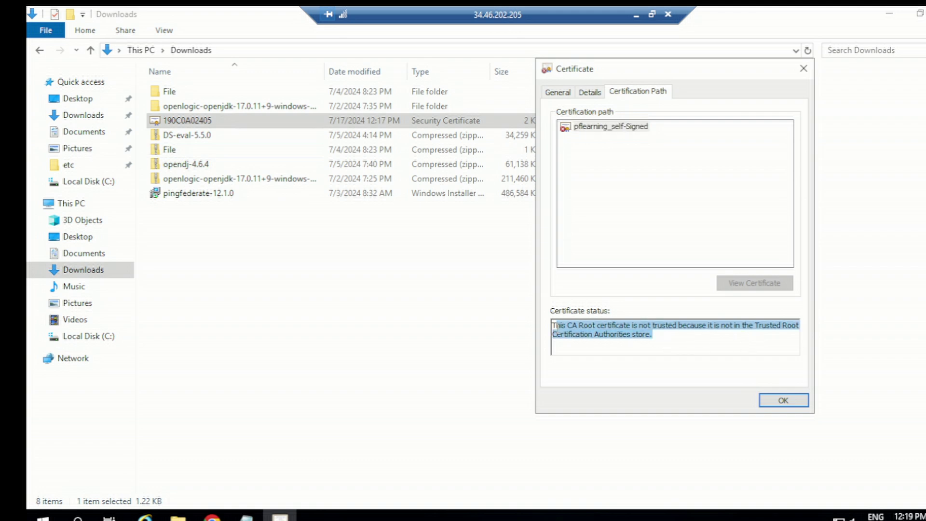
click(709, 344)
click(560, 92)
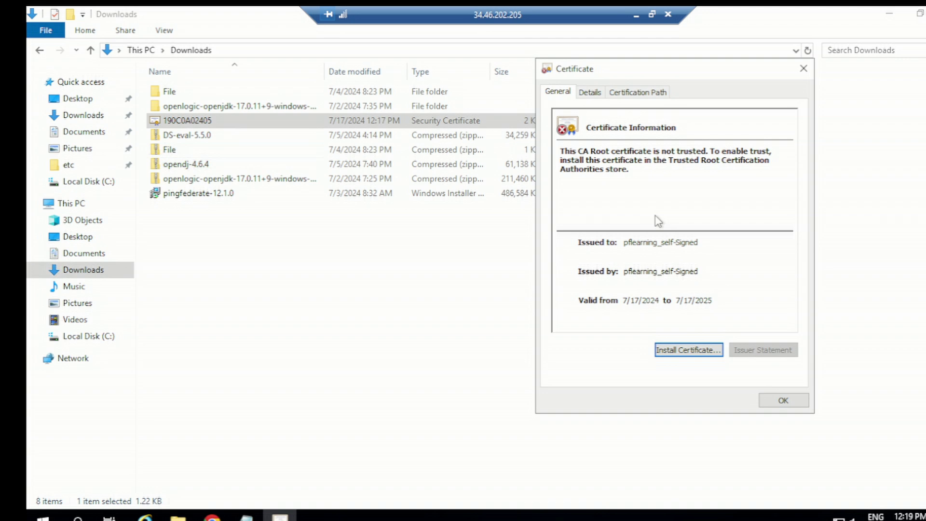
click(639, 92)
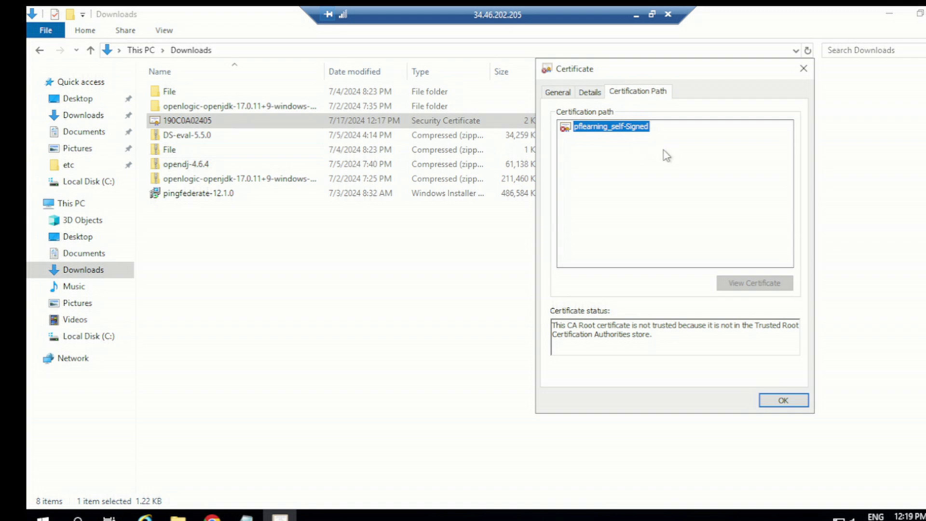
click(599, 94)
click(557, 92)
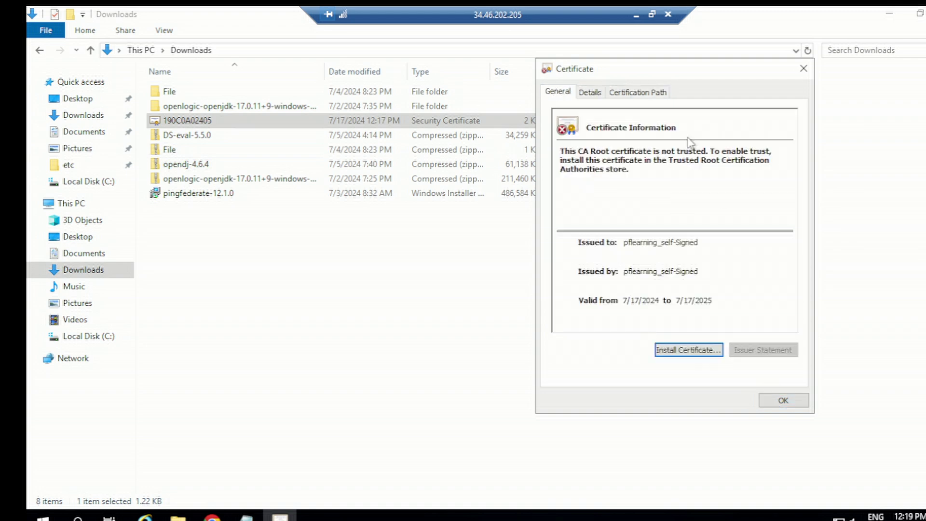
click(804, 70)
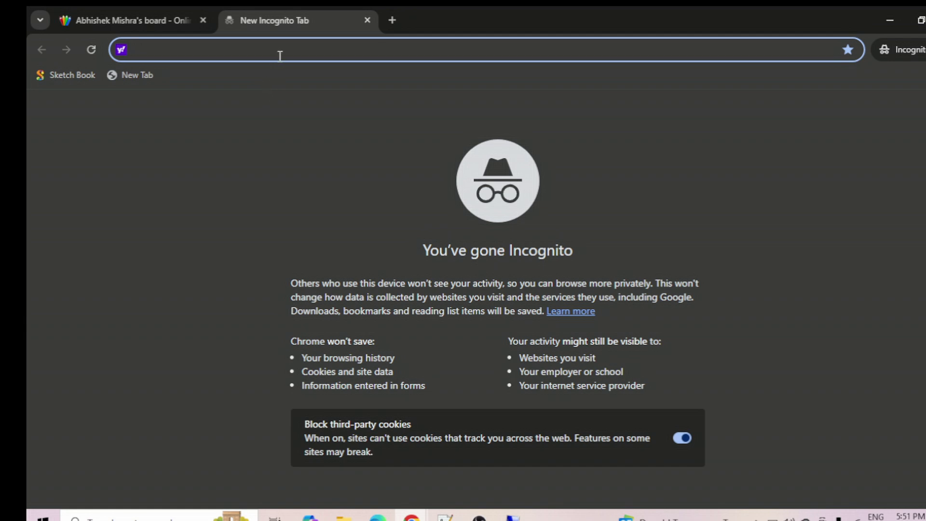
- Switch to the Onlineboard whiteboard in the incognito browser and reconnect it to the server
click(114, 15)
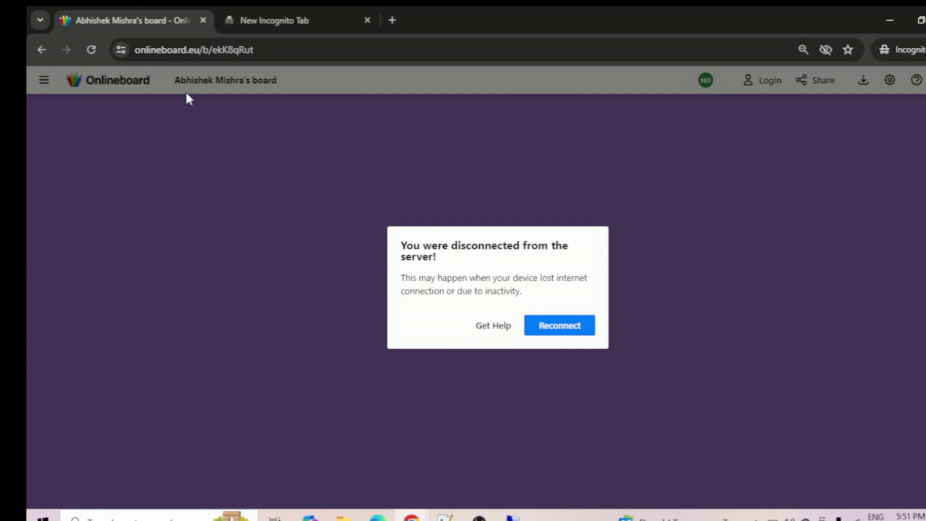
click(505, 328)
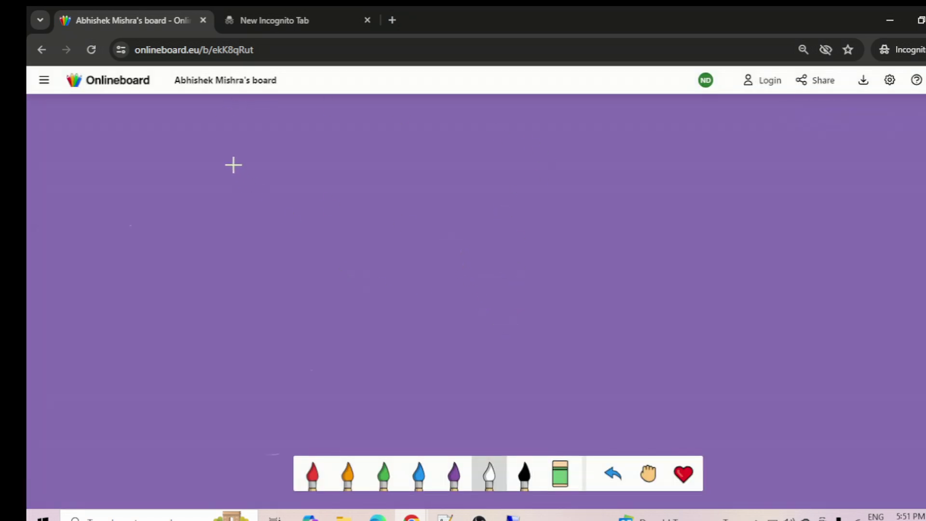
click(268, 17)
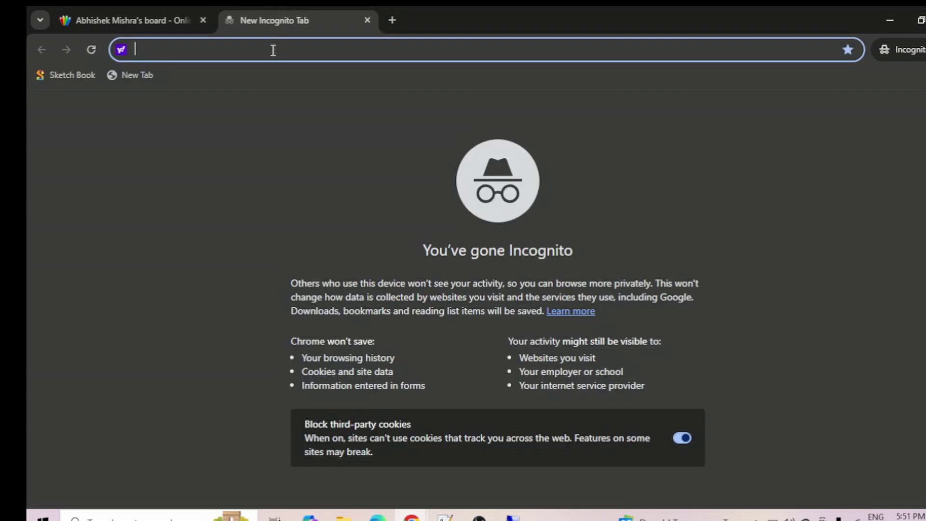
text(www.)
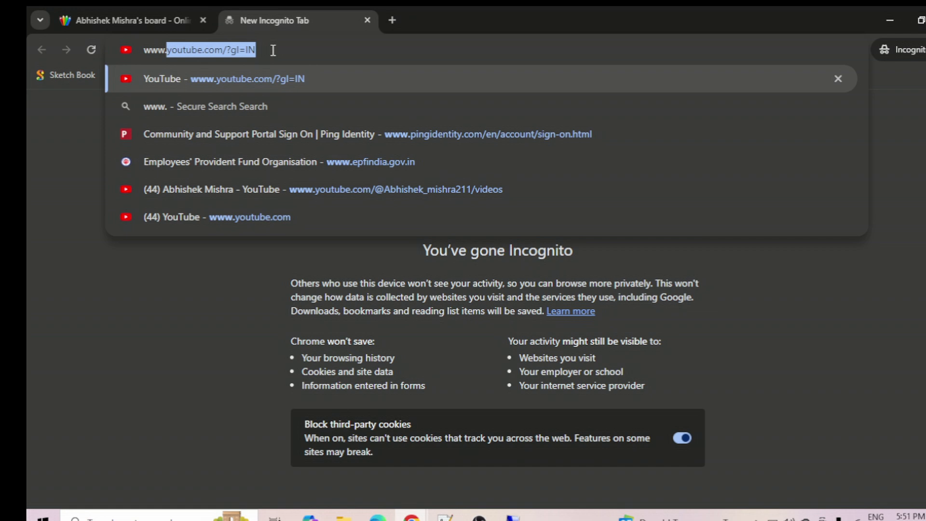
text(nasa.)
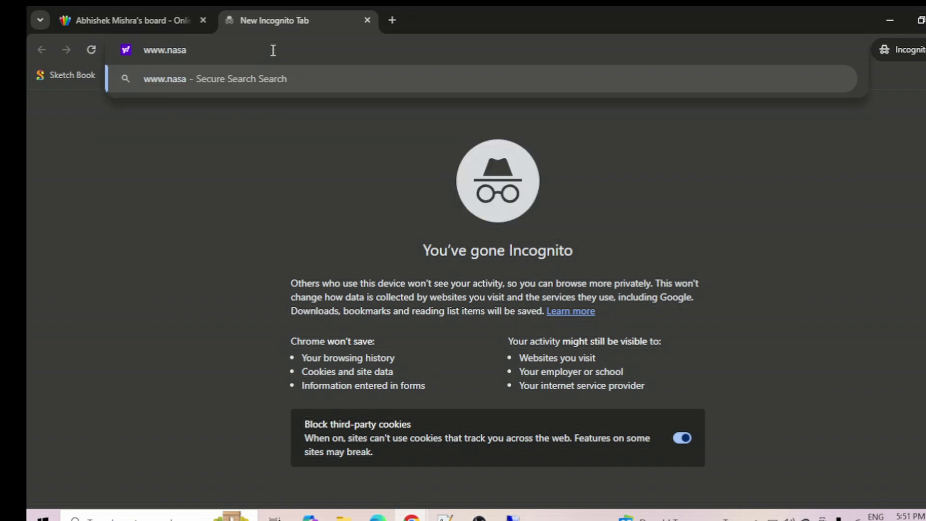
text(gov)
key(Return)
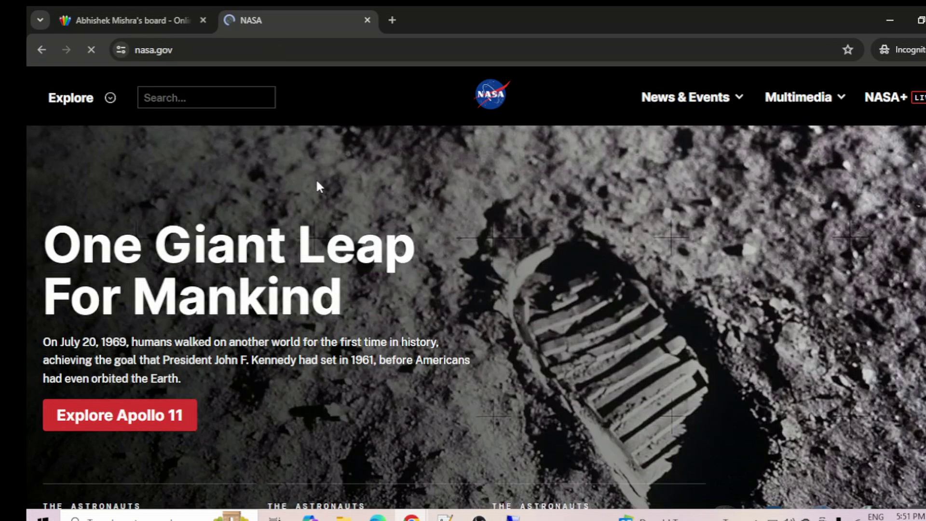
- Open the nasa.gov certificate from the site's connection security information and view its general details
click(246, 49)
double_click(253, 52)
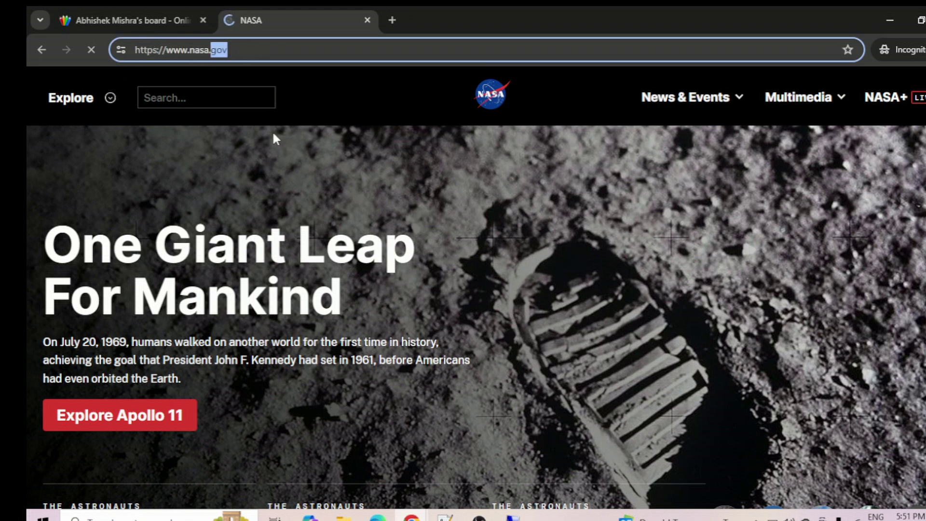
click(122, 50)
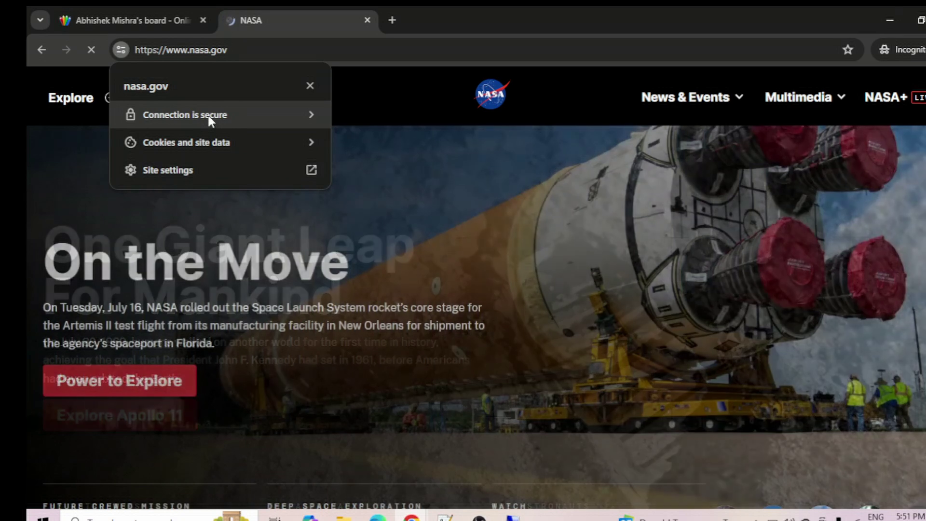
click(211, 115)
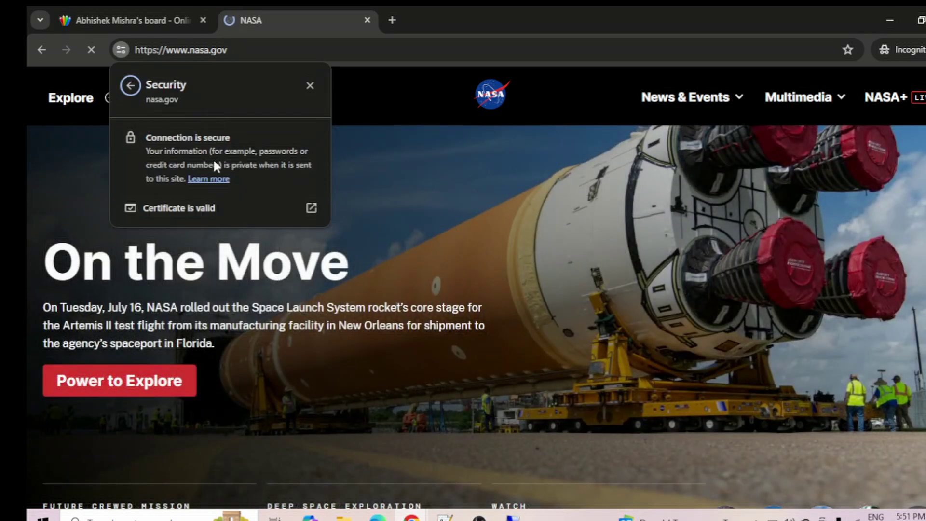
click(187, 210)
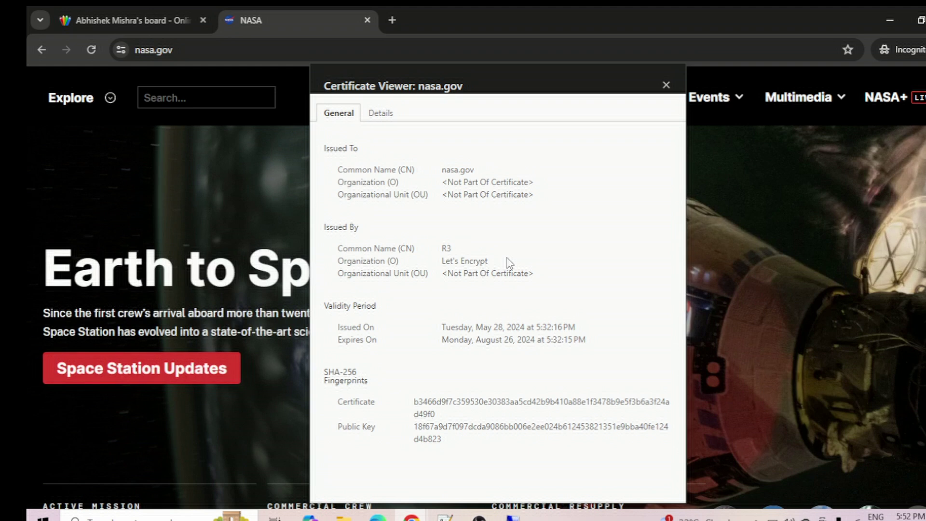
- Examine the nasa.gov certificate's version, serial number, signature algorithm and issuer fields
click(383, 114)
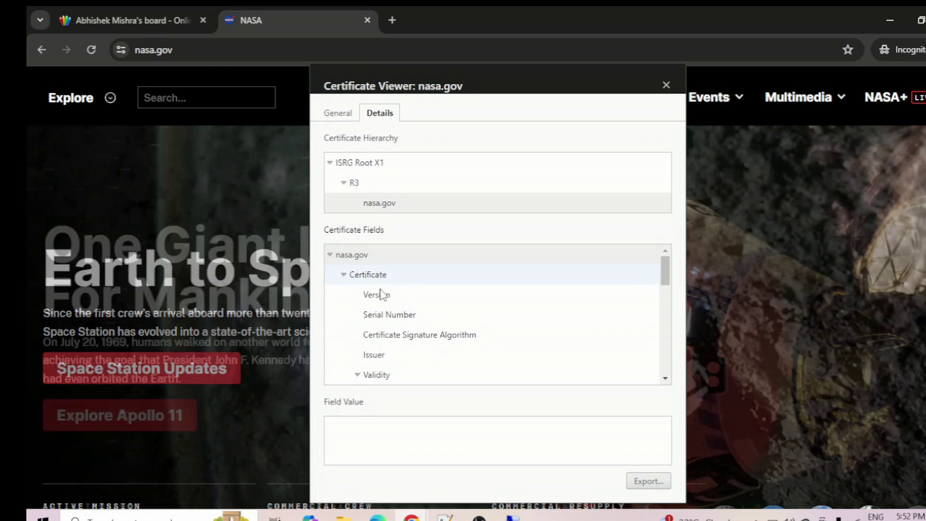
click(377, 298)
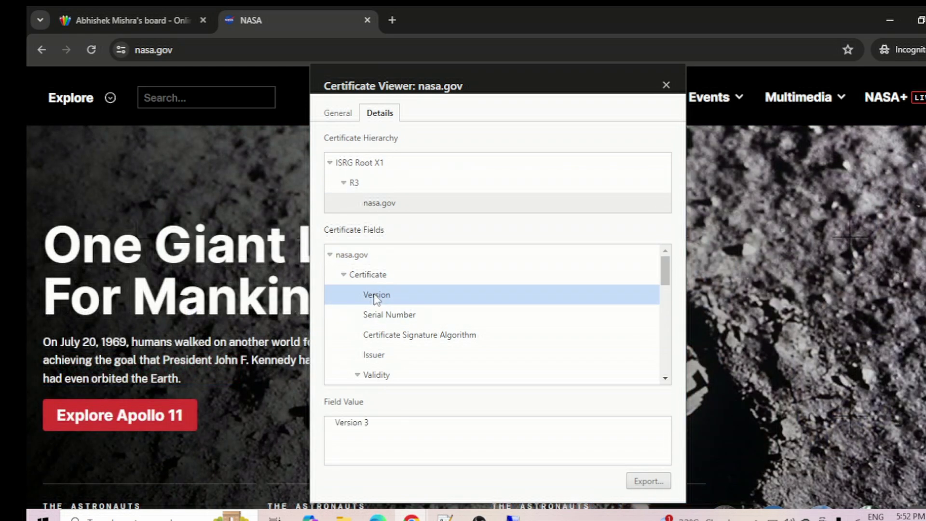
click(393, 319)
click(399, 338)
click(374, 356)
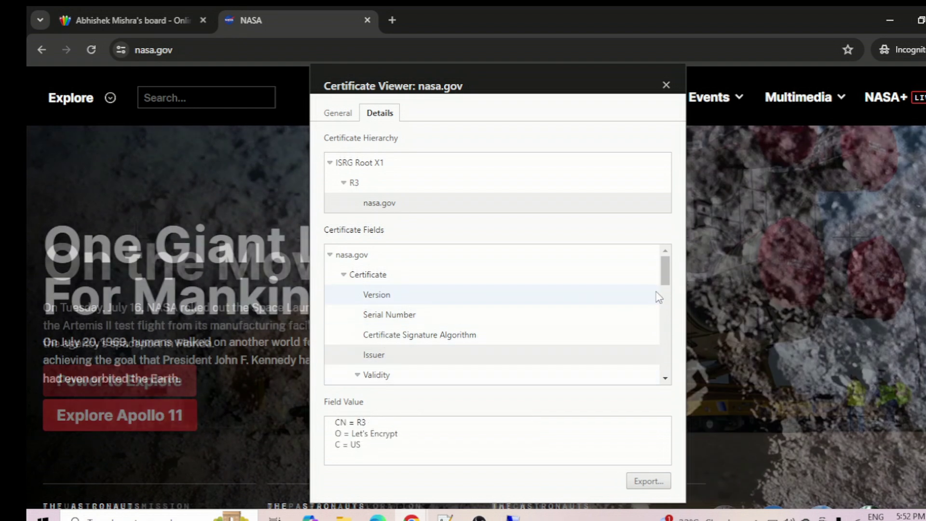
- Examine the nasa.gov certificate's subject key ID, authority key ID, authority information access and subject alternative name
drag(664, 270, 664, 313)
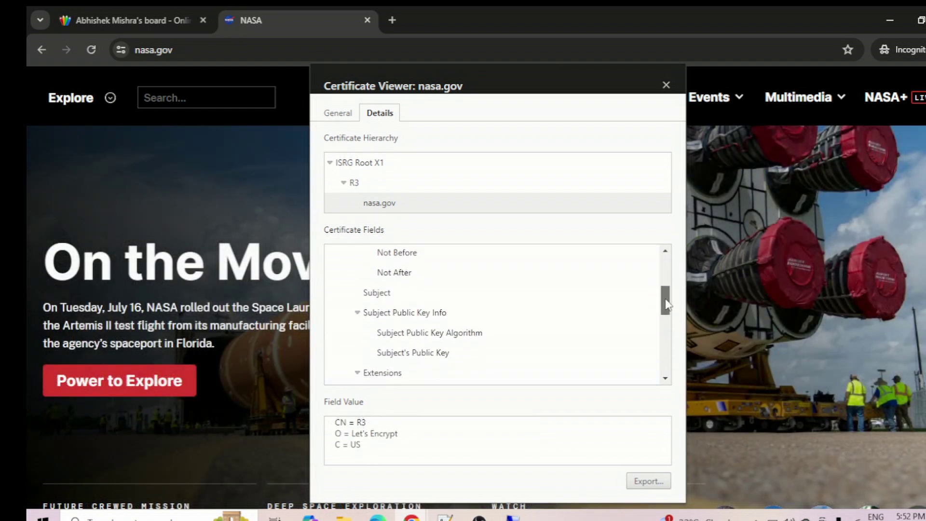
scroll(417, 344, down, 2)
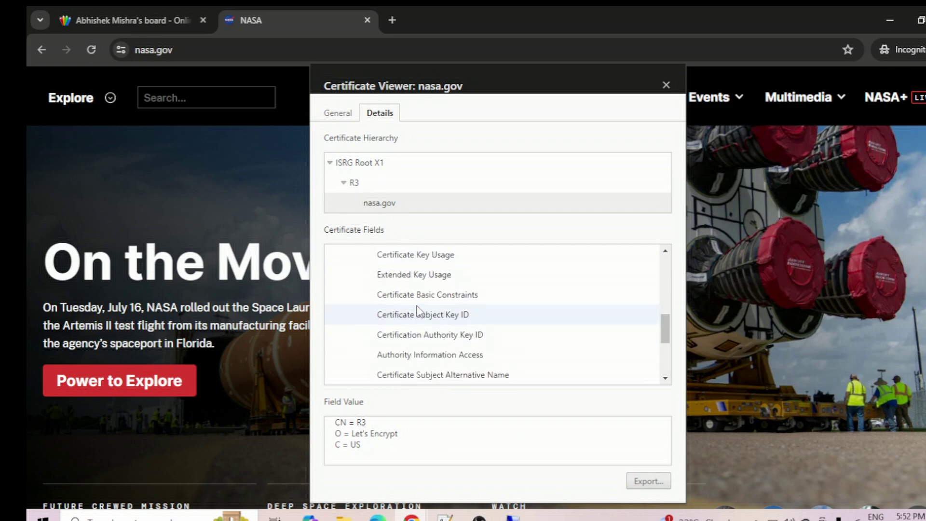
click(420, 314)
click(418, 334)
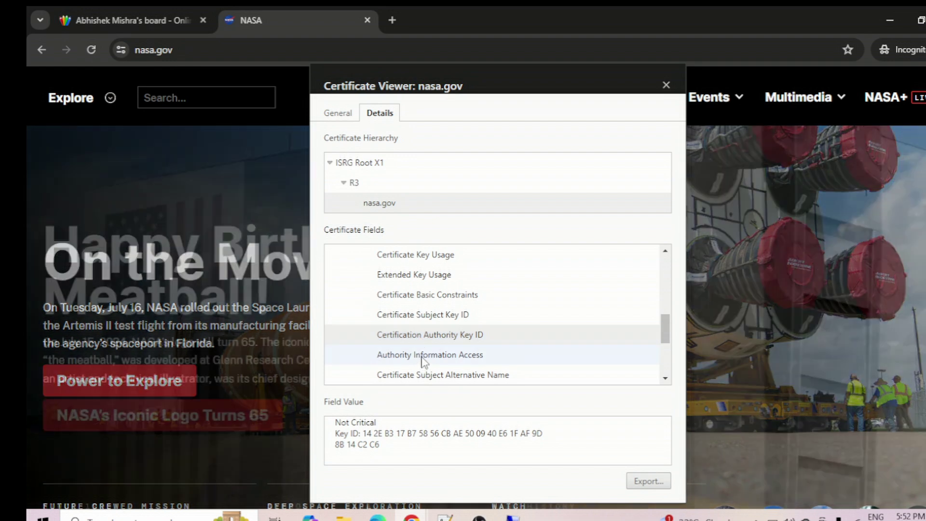
click(421, 357)
click(434, 375)
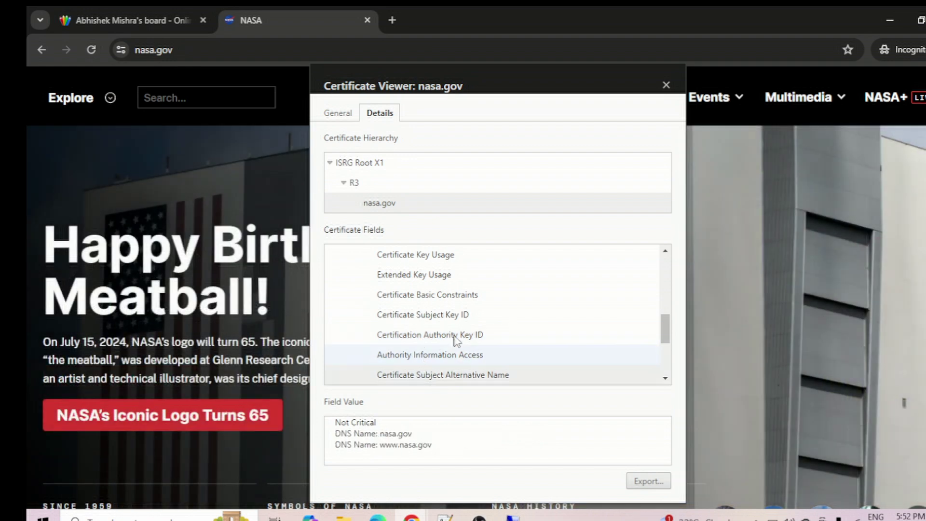
- Check the certificate and public key SHA-256 fingerprints at the end of the certificate fields
scroll(446, 340, down, 2)
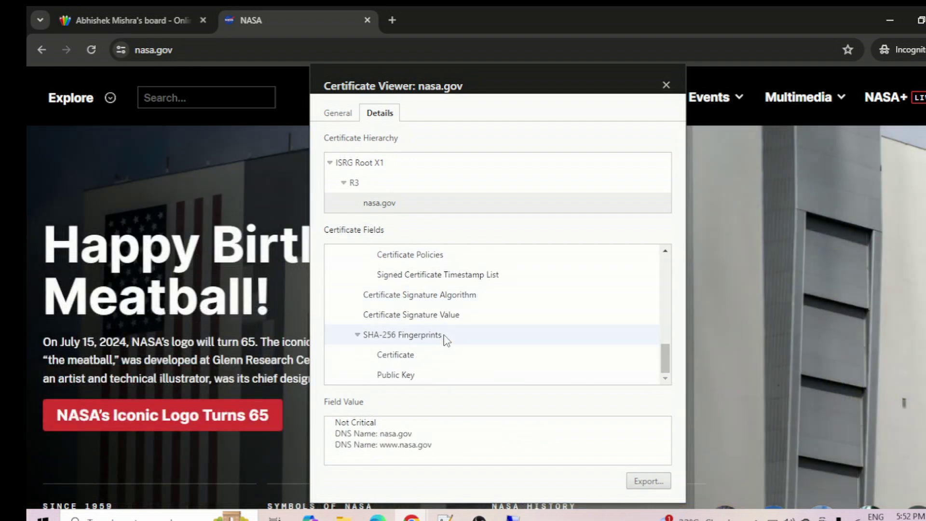
click(414, 357)
click(409, 375)
scroll(408, 369, up, 1)
scroll(413, 366, down, 1)
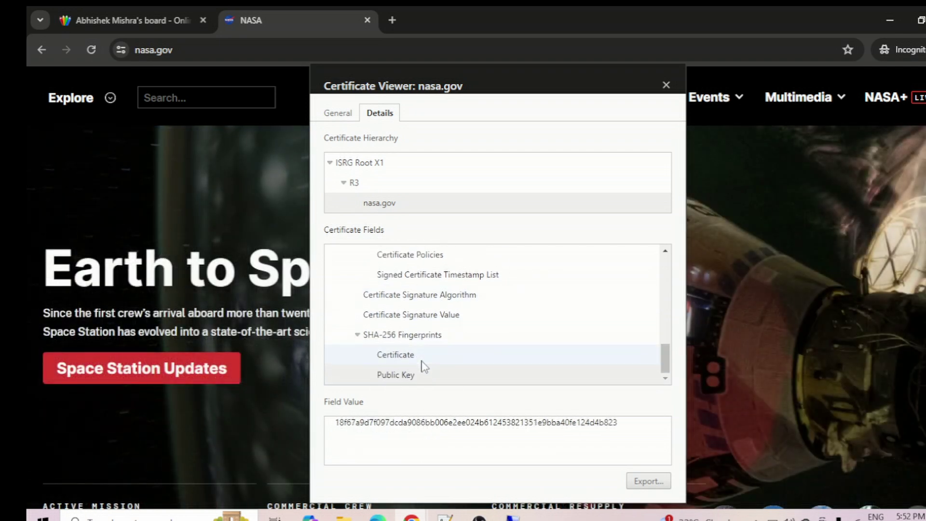
- Inspect the nasa.gov certificate's signature value, certificate policies and subject alternative name
click(417, 316)
scroll(417, 323, up, 1)
click(417, 323)
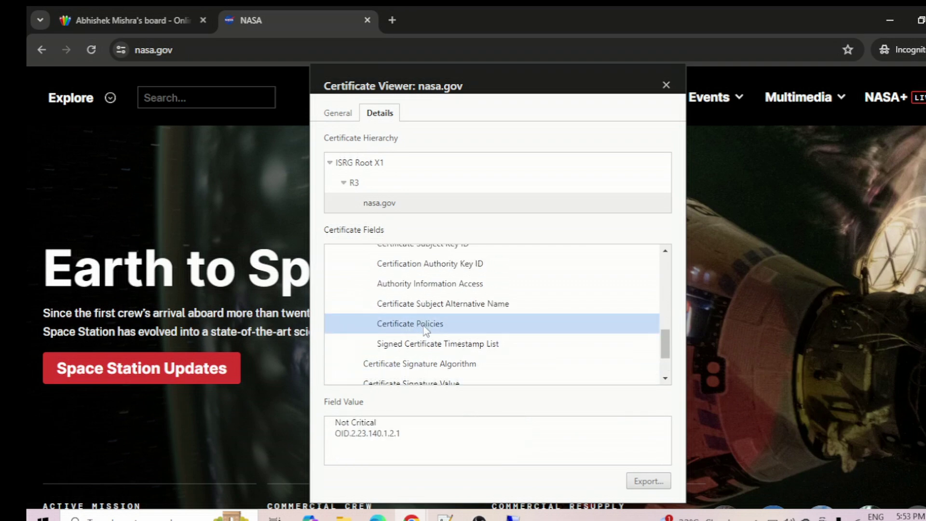
click(438, 311)
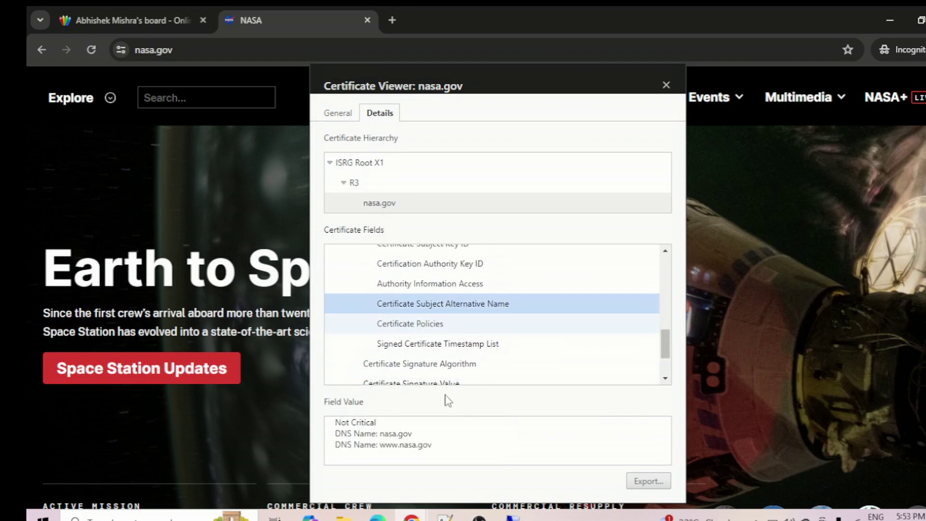
- Review the nasa.gov certificate's extensions from authority information access back up to certificate key usage
scroll(437, 357, up, 2)
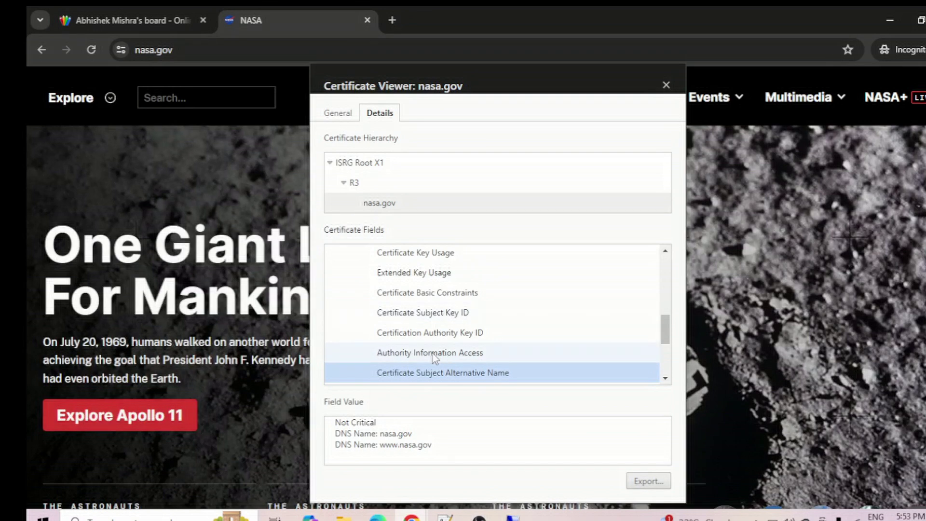
click(441, 355)
click(447, 332)
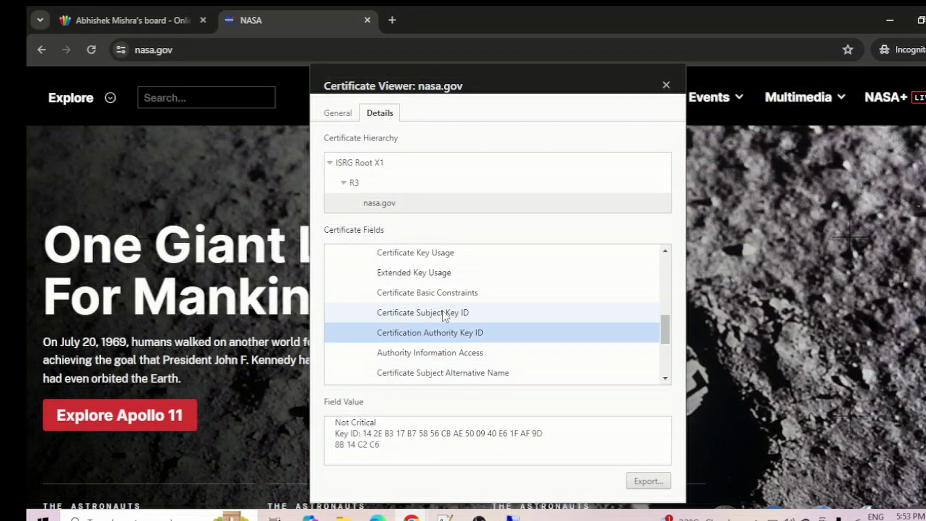
click(444, 312)
click(441, 292)
click(440, 274)
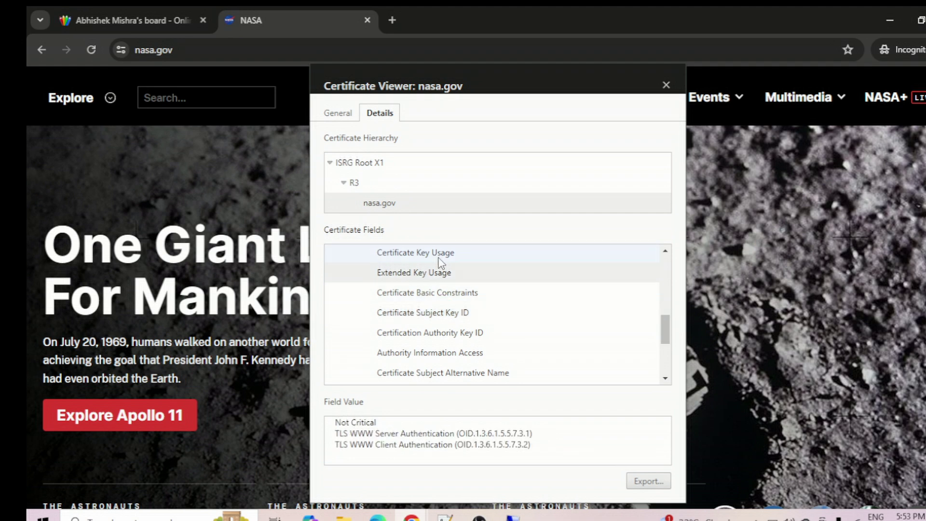
click(441, 253)
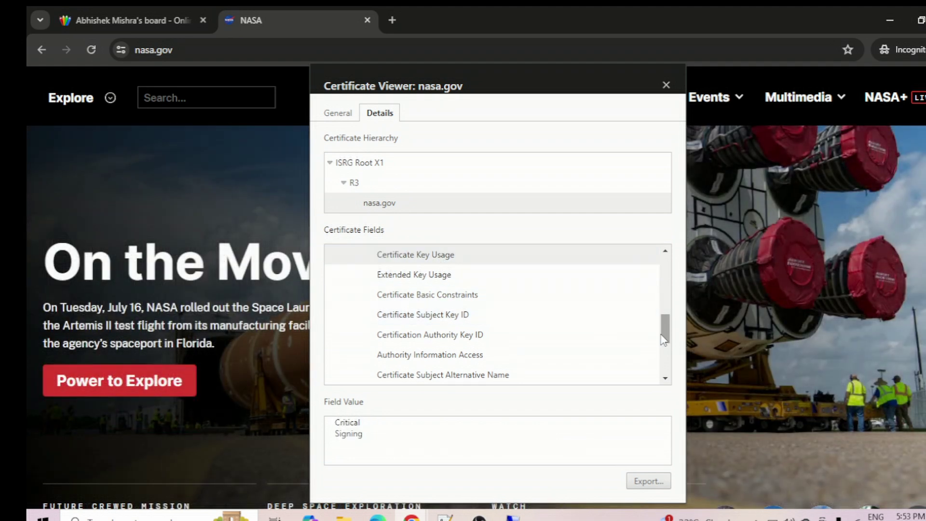
- Check the nasa.gov certificate's signature algorithm and return to its general information
drag(665, 338, 670, 321)
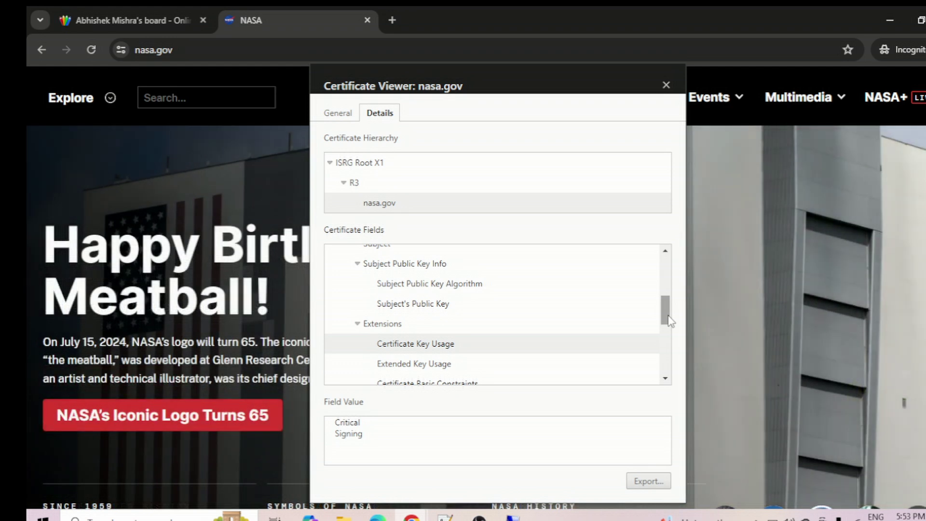
drag(668, 316, 668, 277)
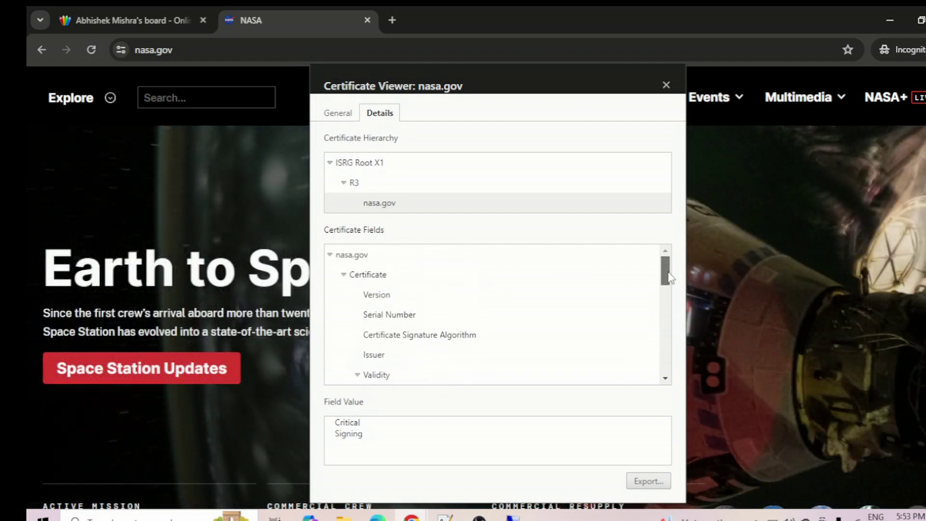
click(420, 336)
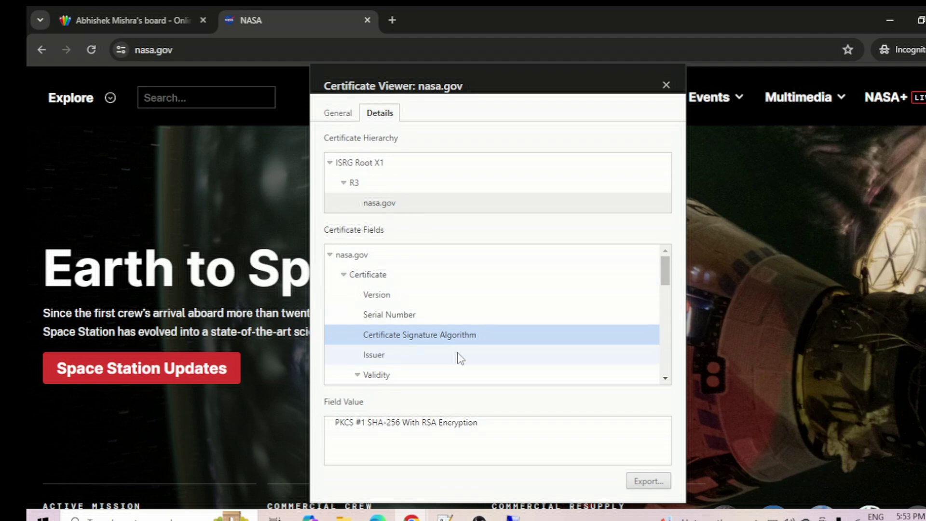
click(347, 115)
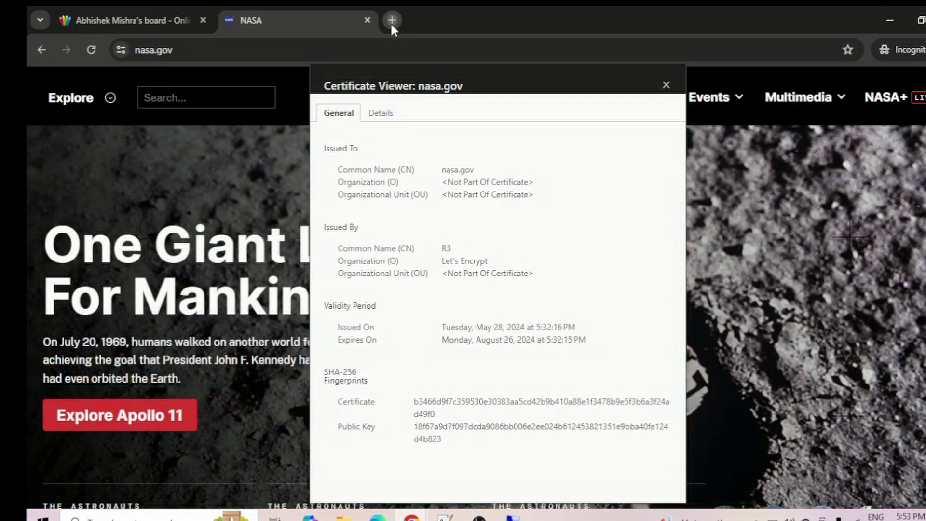
- Search the web for "letsencrypt" in a new incognito tab
click(392, 21)
text(l)
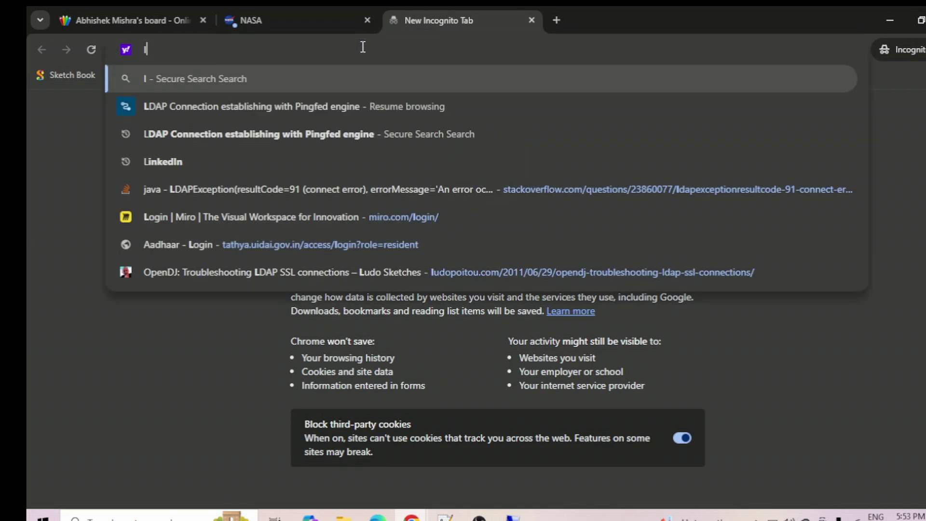
text(ets e)
key(BackSpace)
key(BackSpace)
text(etse)
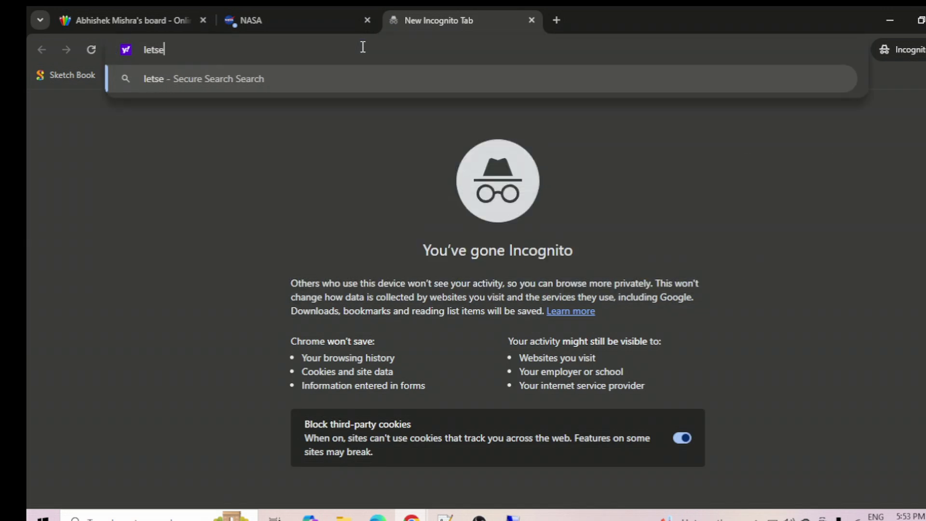
text(ncrypt)
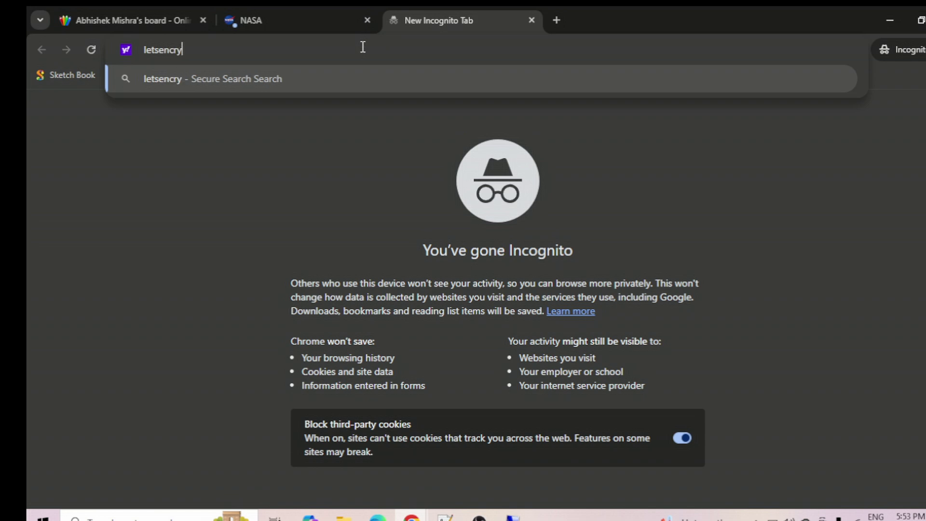
key(Return)
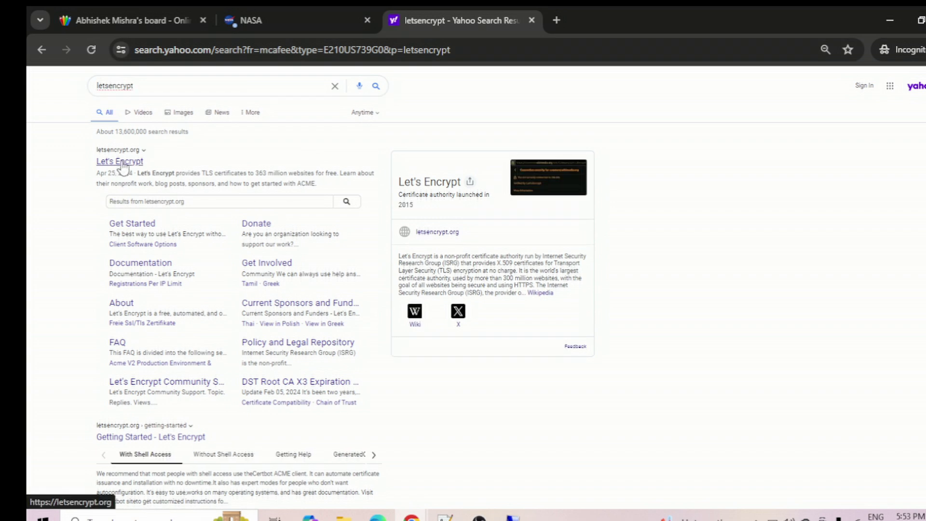
- Open the Let's Encrypt website from the search results, close the search results tab and skim the homepage
click(114, 168)
click(532, 20)
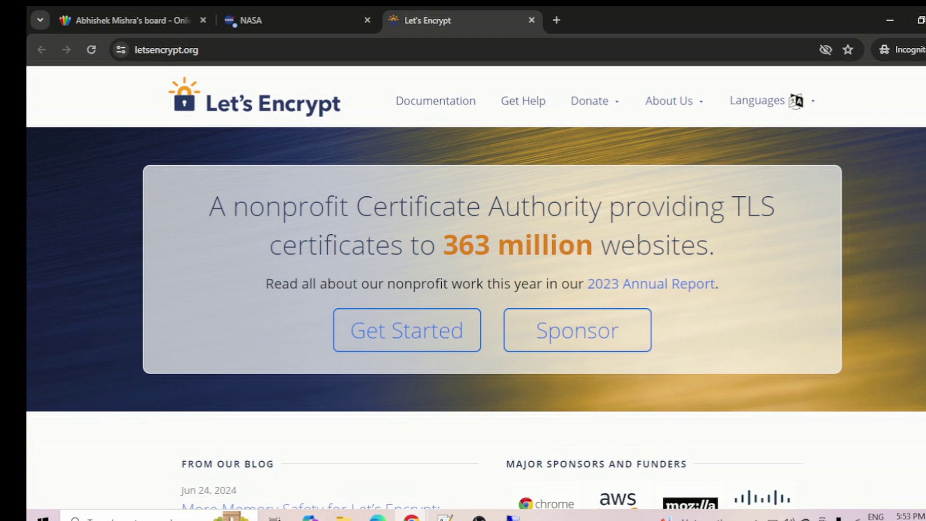
scroll(398, 270, down, 8)
scroll(381, 330, up, 8)
- Check the issuer and validity of letsencrypt.org's own certificate, close it and read the homepage's headline statement
click(120, 50)
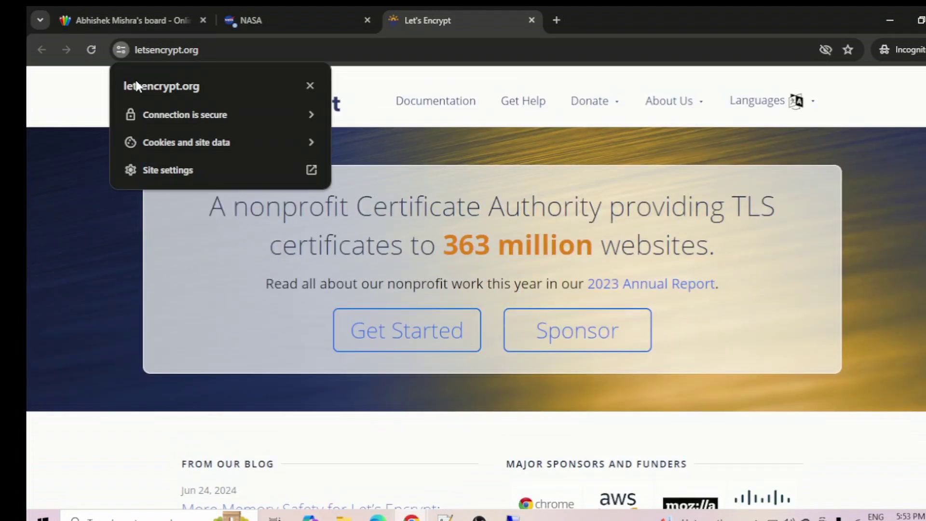
click(179, 114)
click(198, 215)
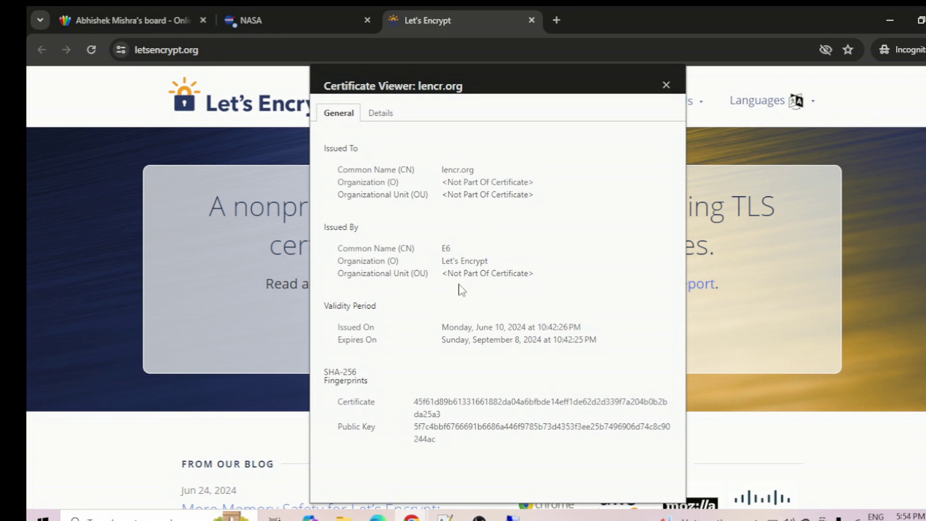
click(666, 85)
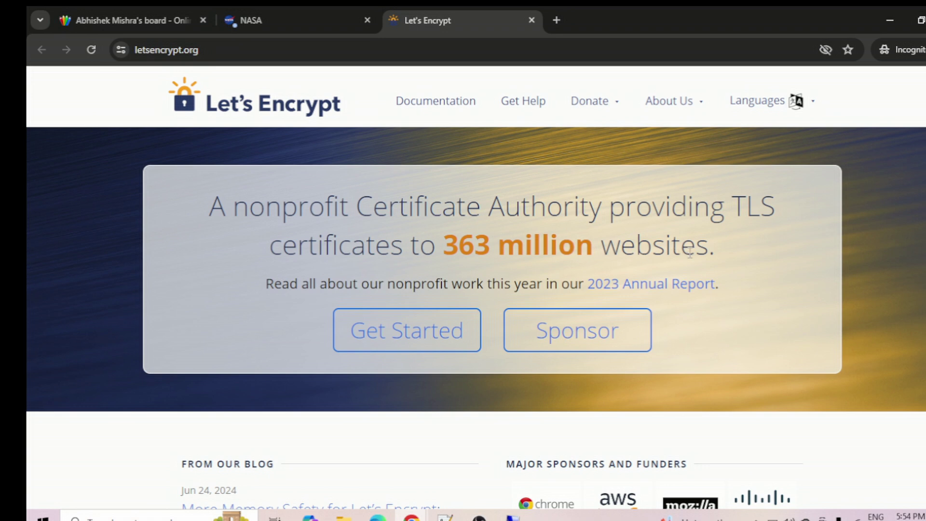
drag(715, 250, 195, 207)
click(218, 271)
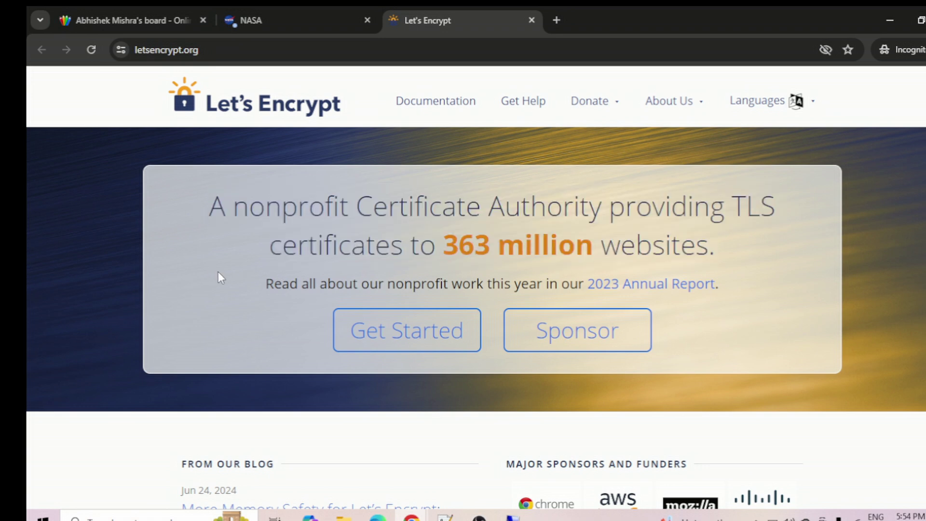